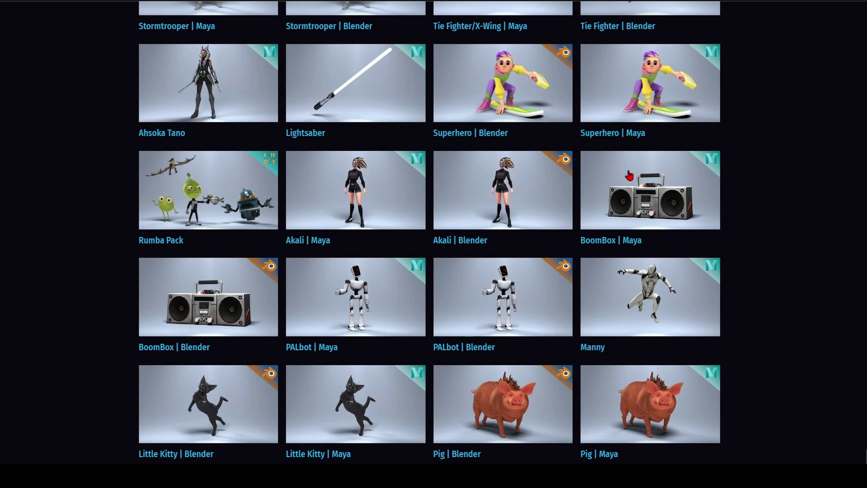
Open the Akali | Blender rig page in the asset library and examine its details.
click(545, 191)
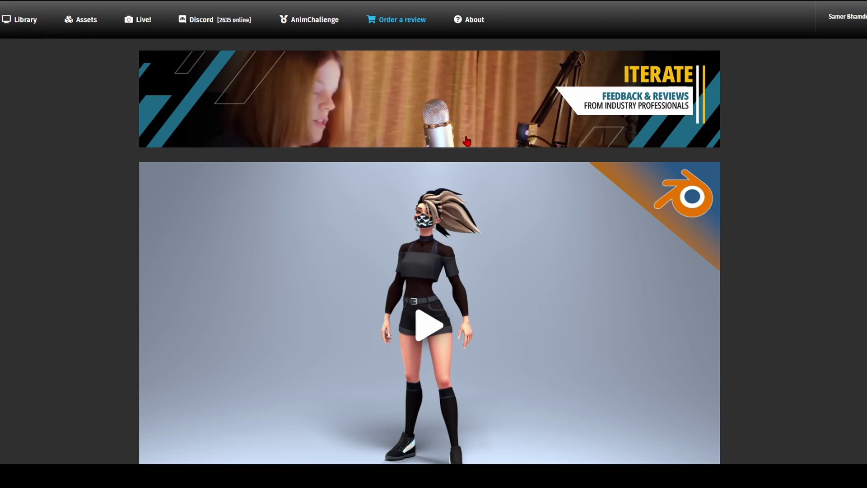
click(437, 257)
scroll(434, 271, down, 8)
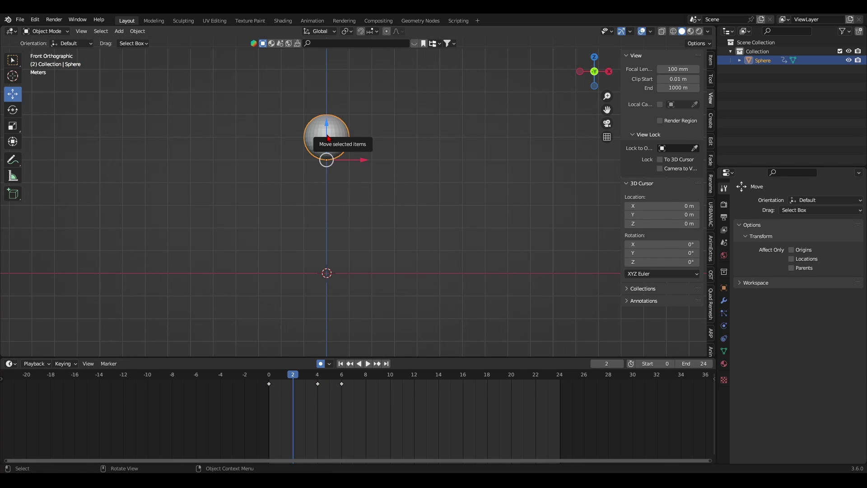
key(w)
key(q)
key(Escape)
key(q)
Add a UV sphere and raise its mesh in Edit Mode so its base sits on the origin.
click(308, 188)
click(353, 217)
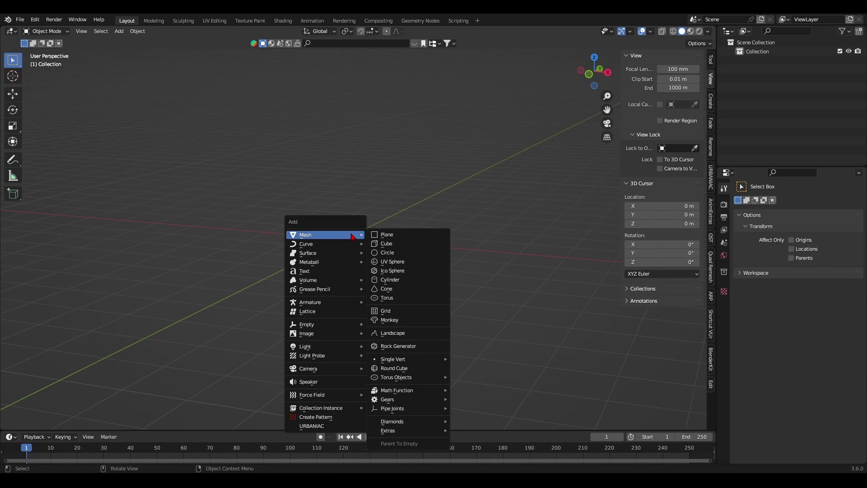
click(406, 262)
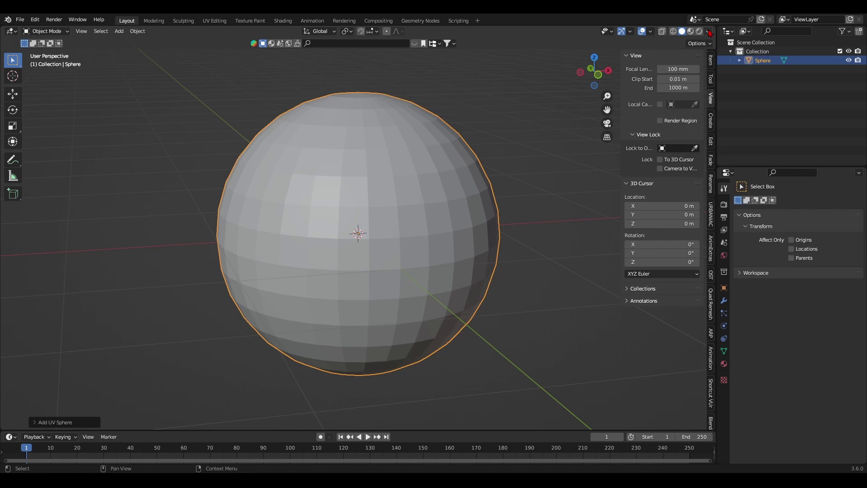
scroll(404, 243, down, 4)
key(KP_1)
key(Tab)
click(494, 224)
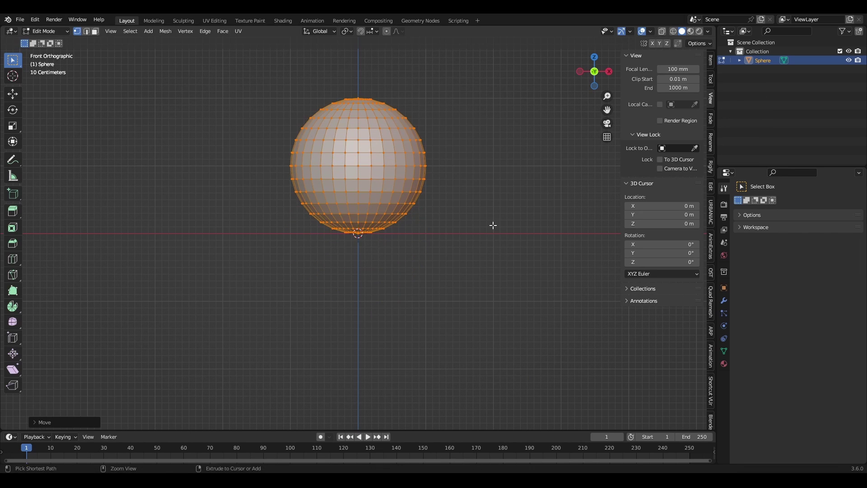
key(Tab)
Try scaling the sphere from the origin at its base.
click(445, 182)
scroll(445, 182, down, 4)
shift+middle_drag(445, 182, 429, 223)
click(361, 225)
key(s)
right_click(410, 229)
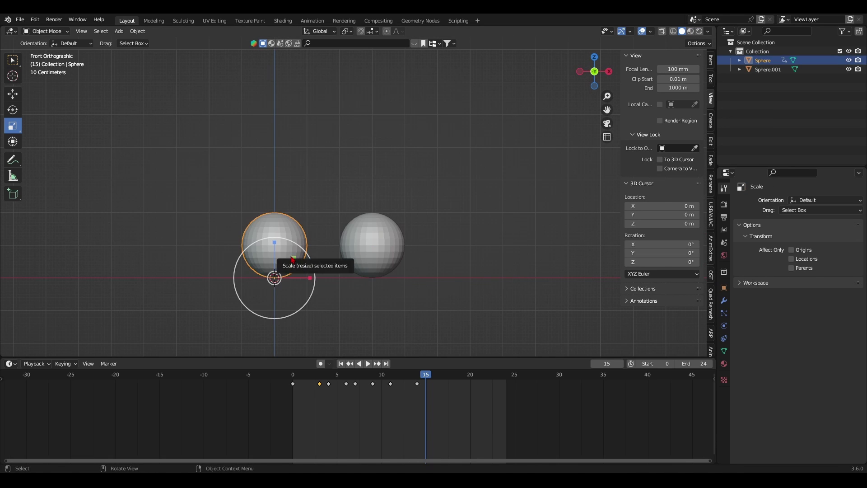
Test-scale the sphere with its origin at the base and the one with a centred origin to compare them.
drag(292, 259, 254, 304)
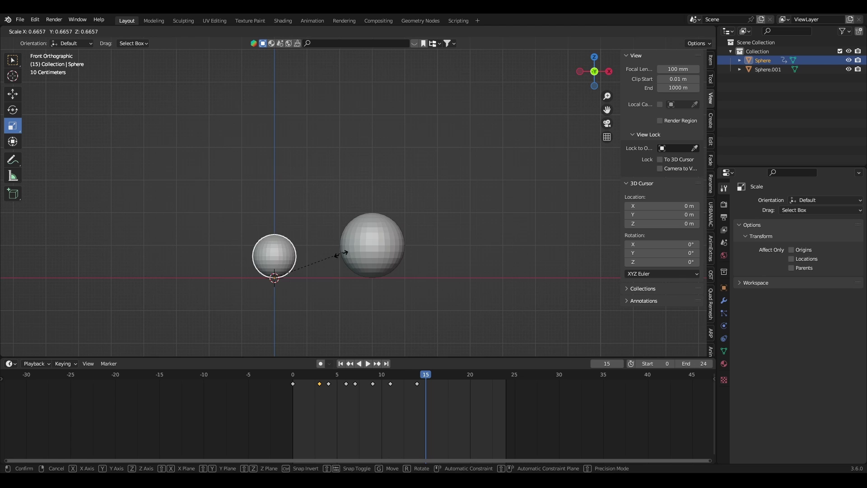
right_click(347, 238)
click(372, 240)
key(s)
right_click(465, 239)
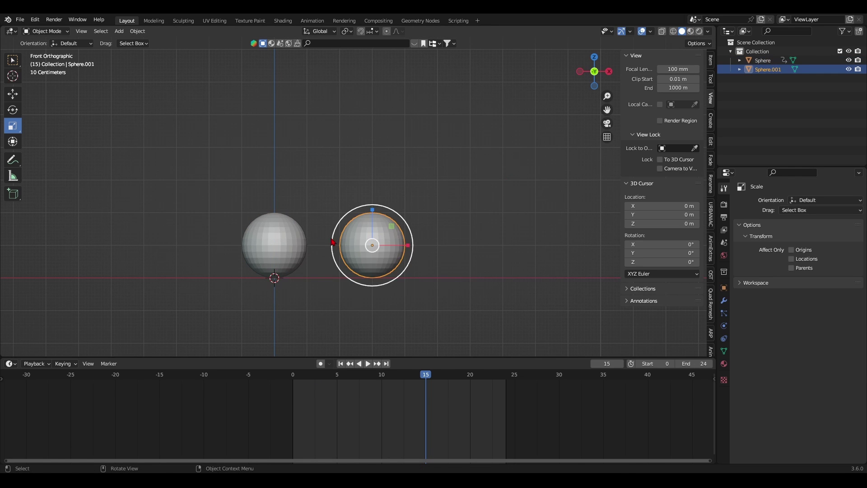
click(285, 248)
key(s)
right_click(429, 305)
click(384, 255)
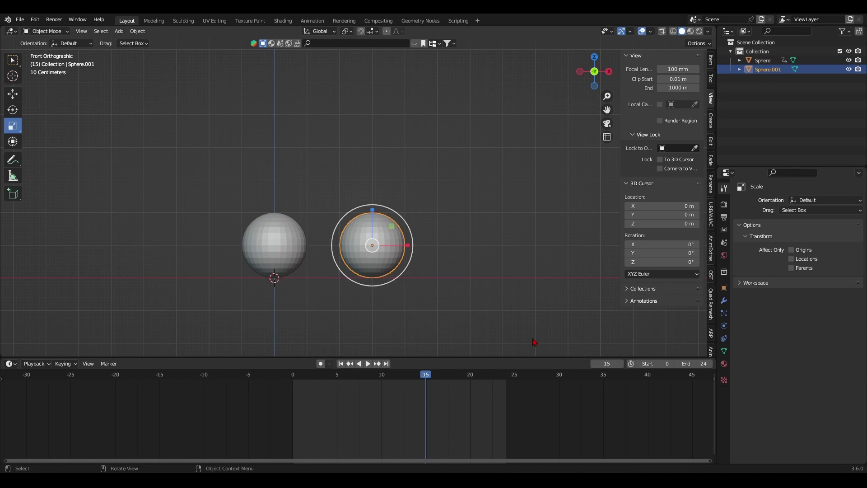
key(s)
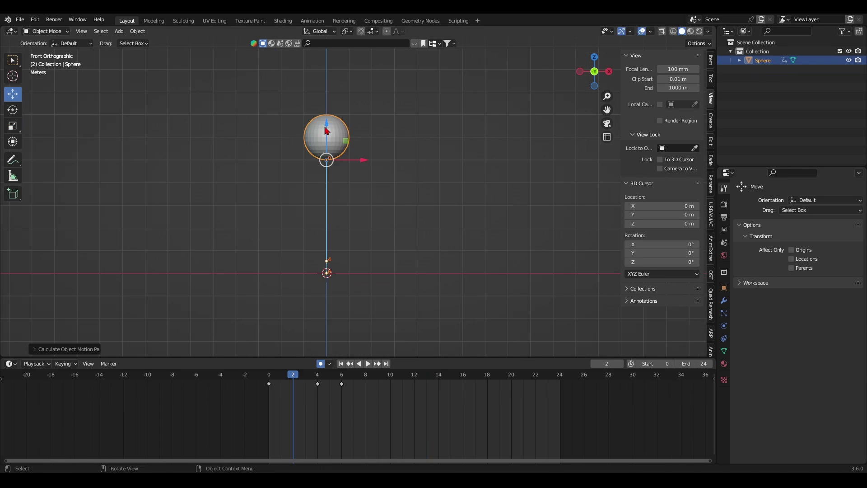
Lower the sphere along the Z axis at frame 2.
drag(329, 123, 329, 151)
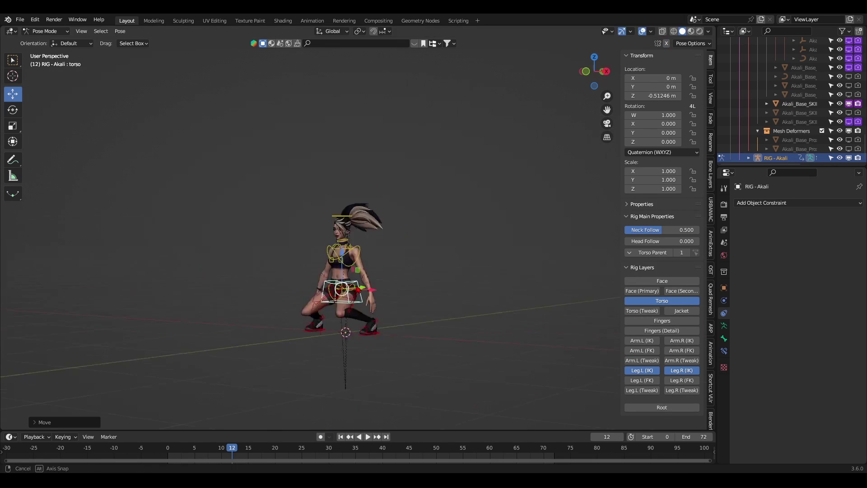
Tilt the torso control using the Transform tool in Local orientation and shift it to about Y 0.16 m, Z -0.62 m.
key(shift+space)
key(t)
click(332, 31)
drag(332, 268, 351, 260)
click(319, 69)
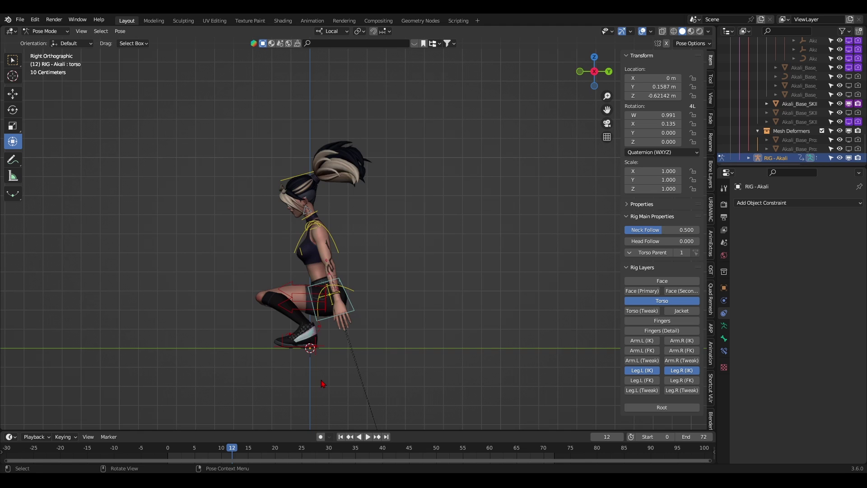
Move the left foot IK control about 0.73 m out to the side to spread the leg.
middle_drag(324, 383, 425, 326)
click(364, 271)
click(424, 360)
drag(470, 360, 592, 361)
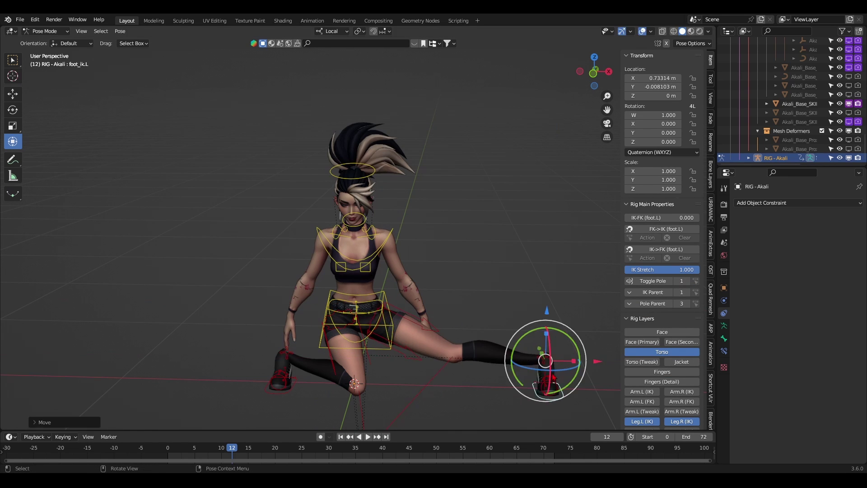
click(549, 382)
drag(549, 396, 581, 375)
scroll(337, 391, down, 3)
drag(456, 260, 456, 260)
Move the right knee pole target to about X 0.10 m, Y 0.14 m, Z 0.44 m.
click(367, 385)
key(KP_1)
drag(377, 357, 363, 301)
middle_drag(363, 296, 267, 294)
click(300, 288)
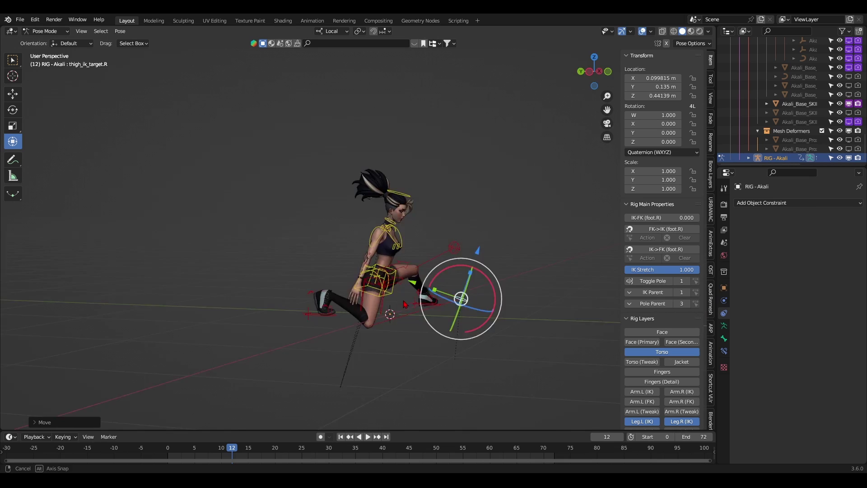
alt+middle_drag(405, 304, 400, 357)
Insert a keyframe for the crouched pose at frame 12 and toggle Auto Keying.
click(325, 208)
drag(374, 201, 377, 201)
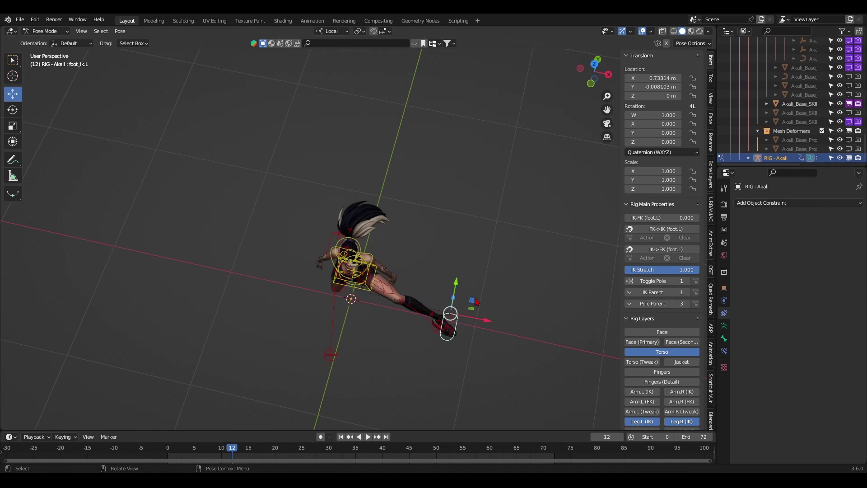
key(i)
click(321, 437)
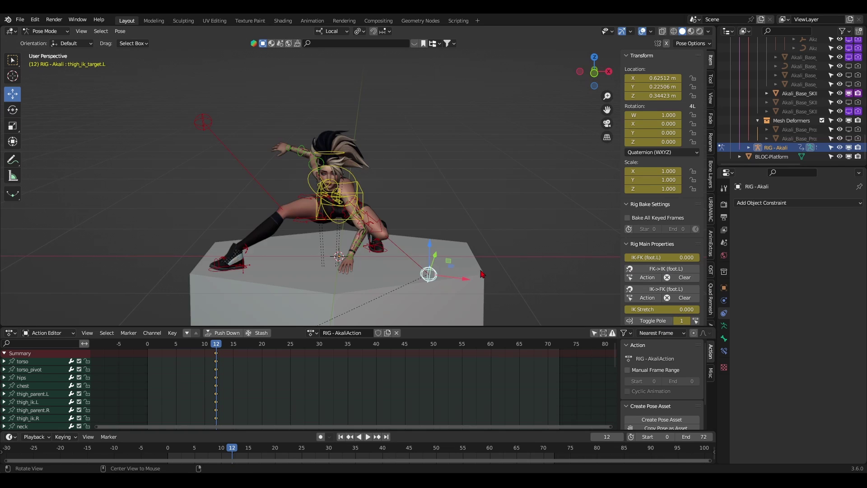
Nudge the left knee pole target to refine the crouched pose on the platform at frame 12.
drag(390, 267, 402, 267)
middle_drag(402, 267, 306, 246)
drag(352, 290, 348, 294)
middle_drag(244, 217, 446, 213)
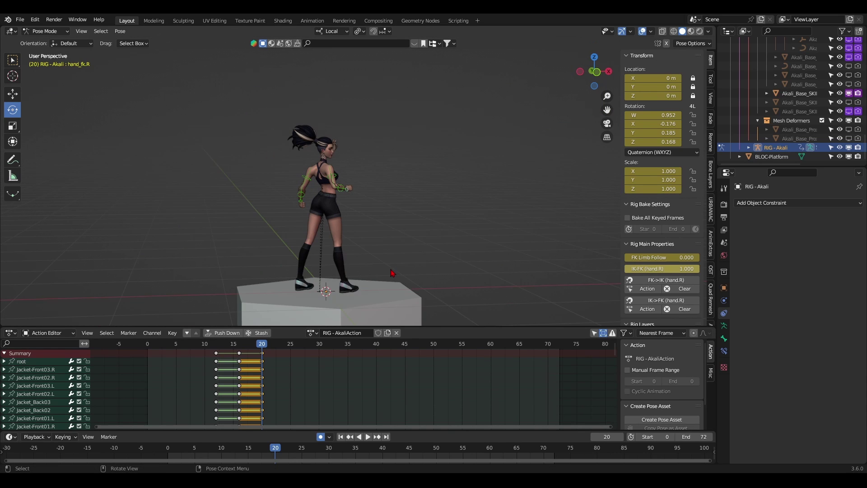
Show the torso controls and rotate the hips control about 27 degrees at frame 20.
click(647, 291)
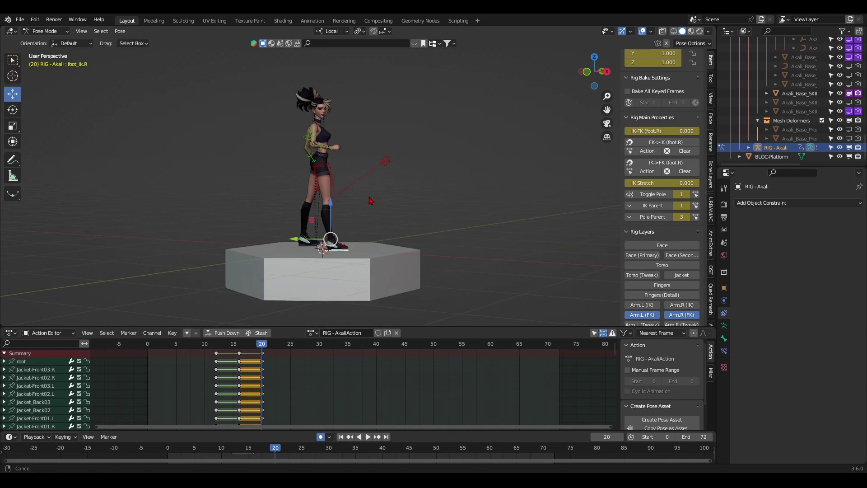
middle_drag(379, 203, 437, 248)
scroll(437, 248, up, 4)
click(662, 265)
click(326, 163)
key(shift+space)
key(r)
drag(338, 150, 345, 137)
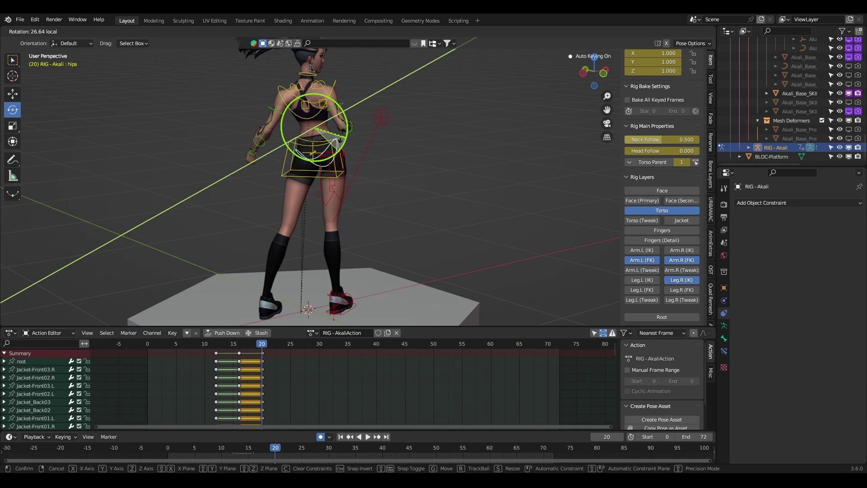
Adjust the torso control's rotation at frame 20 to balance the standing pose.
scroll(342, 136, down, 3)
click(334, 181)
drag(334, 174, 344, 164)
click(310, 147)
Show the left leg IK controls and reposition the left foot control at frame 20.
click(642, 310)
click(290, 294)
key(shift+space)
key(g)
ctrl+drag(307, 294, 319, 307)
drag(289, 271, 343, 217)
Rotate the upper-body control at frame 20 and select the left shoulder control.
scroll(339, 190, up, 4)
click(339, 170)
drag(362, 151, 343, 181)
click(355, 187)
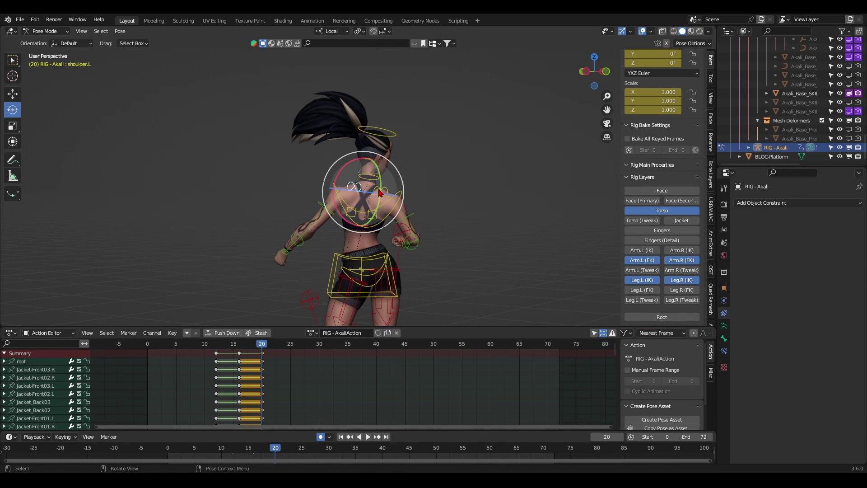
middle_drag(379, 192, 335, 195)
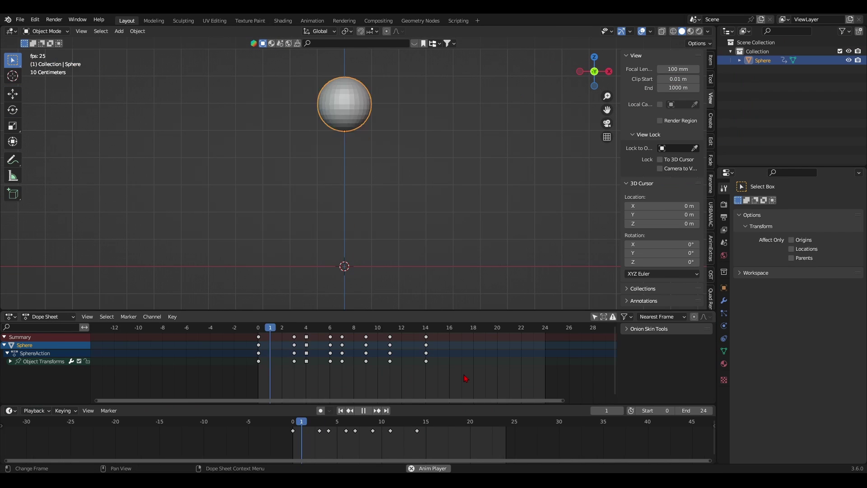
Set the interpolation of all the sphere's keyframes to Constant and play the animation.
drag(425, 372, 253, 334)
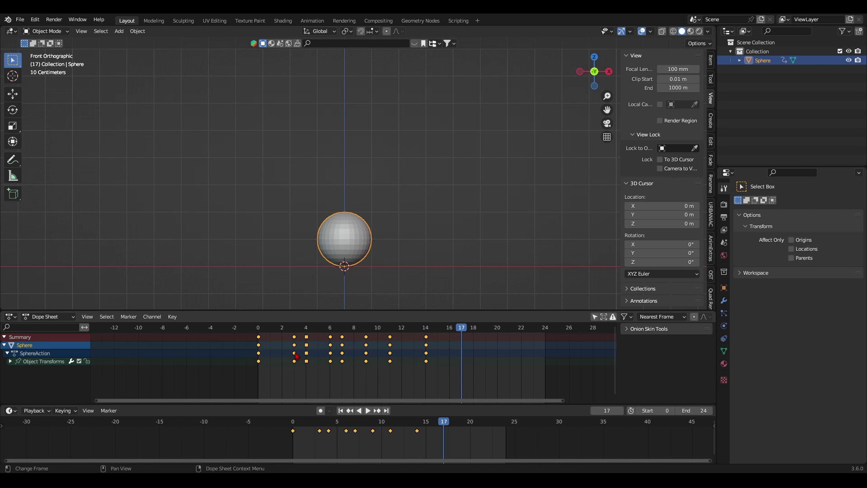
key(t)
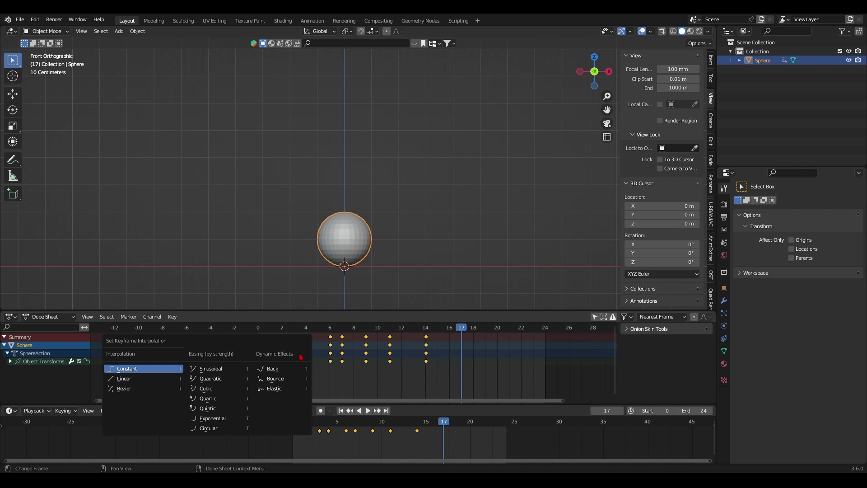
click(165, 371)
key(space)
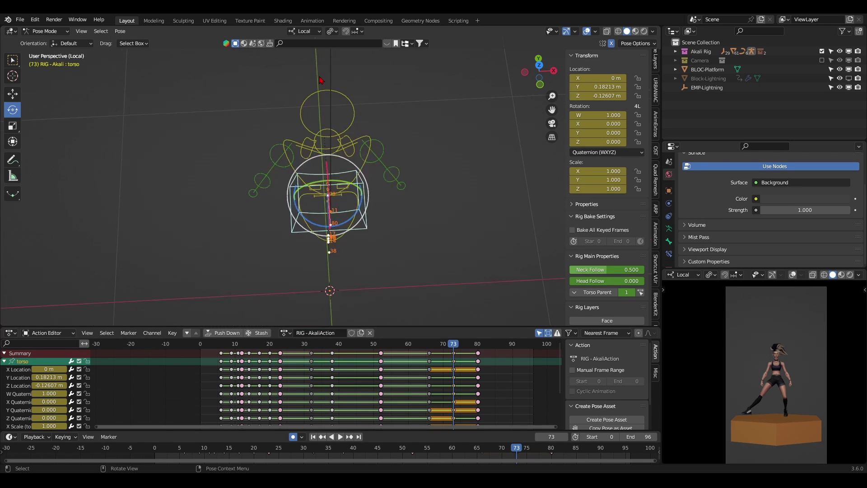
Turn the torso control about its Z axis in Gimbal orientation at frame 73.
mouse_move(329, 109)
middle_down()
mouse_move(328, 74)
mouse_move(324, 104)
middle_up()
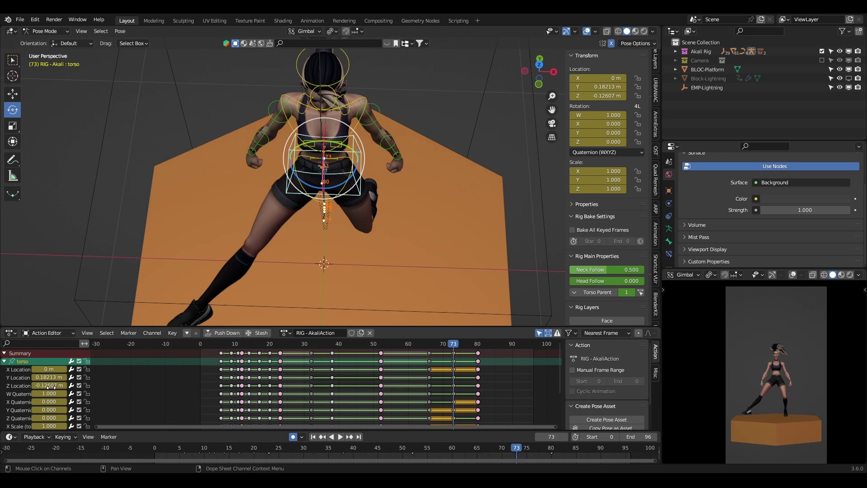
click(19, 418)
drag(347, 184, 357, 155)
middle_drag(358, 155, 384, 190)
scroll(383, 190, up, 3)
drag(340, 204, 342, 205)
Clear the hips control's rotation at frame 73.
click(337, 203)
key(alt+r)
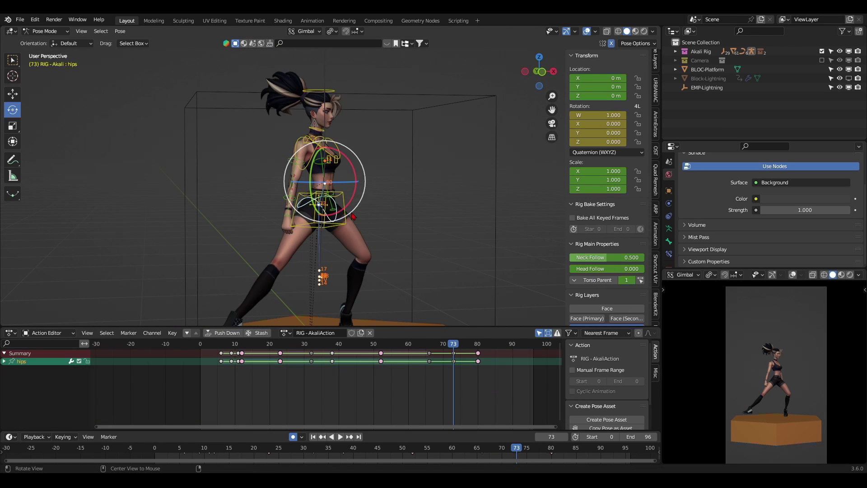
click(384, 190)
alt+middle_drag(384, 190, 357, 163)
Adjust the chest control's rotation and rotate the hips control 8.67° about the X axis at frame 73.
click(337, 157)
drag(354, 175, 361, 161)
click(342, 198)
drag(355, 192, 391, 167)
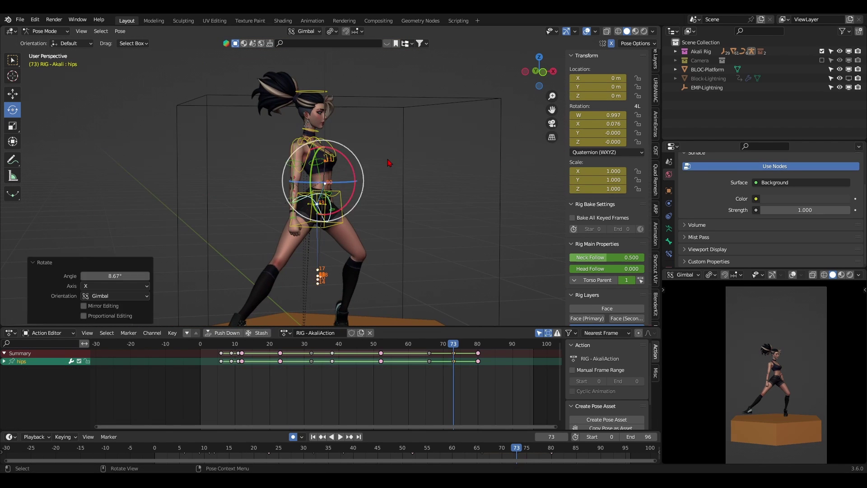
click(391, 167)
Show the left leg IK controls and clear the left foot control's rotation at frame 73.
scroll(392, 167, down, 2)
click(318, 117)
scroll(393, 199, up, 4)
middle_drag(395, 203, 320, 205)
scroll(320, 205, down, 4)
scroll(608, 296, down, 4)
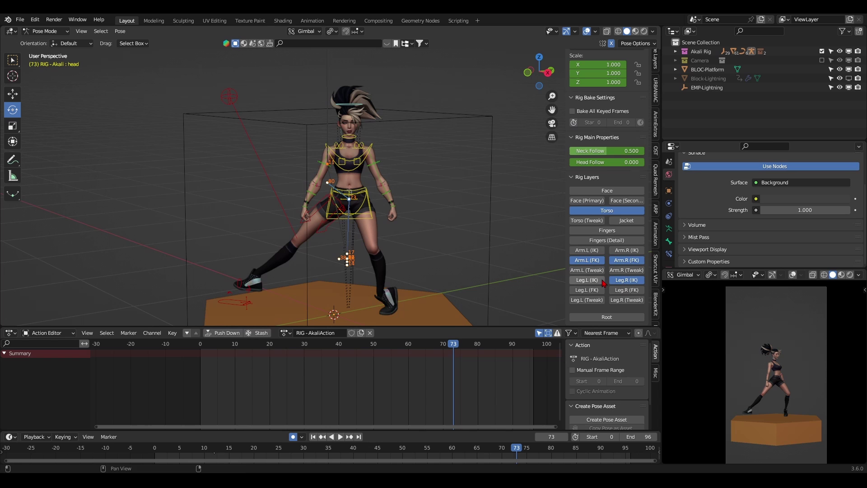
click(603, 280)
click(398, 312)
key(alt+r)
Clear the left heel control's rotation and slightly adjust the left foot control at frame 73.
click(440, 256)
click(407, 294)
key(alt+r)
click(397, 312)
drag(402, 305, 402, 300)
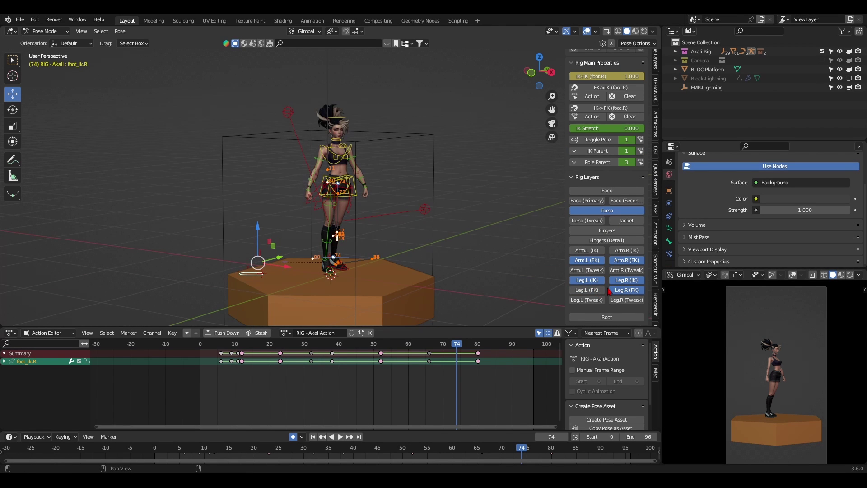
Hide the right leg IK controls and rotate the right thigh FK control to raise the leg at frame 74.
click(625, 280)
scroll(334, 204, up, 2)
middle_drag(317, 204, 375, 204)
click(316, 192)
key(r)
drag(318, 223, 354, 194)
Bend the right shin at the knee and rotate the right foot using their FK controls at frame 74.
click(384, 209)
drag(387, 176, 365, 229)
click(324, 237)
middle_drag(344, 226, 361, 226)
drag(328, 259, 304, 259)
middle_drag(253, 194, 442, 194)
Move the torso control in top view at frame 74 to rebalance the pose, and play the animation.
click(359, 183)
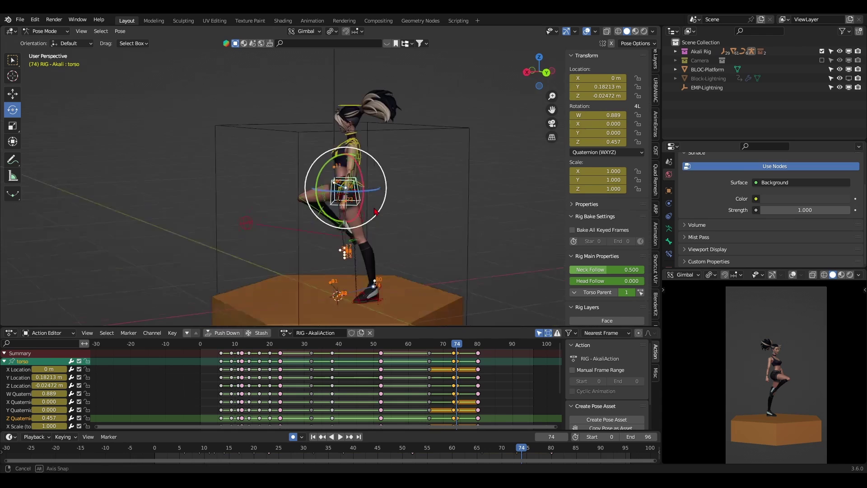
scroll(368, 181, up, 4)
click(17, 94)
middle_drag(325, 145, 355, 206)
key(KP_7)
drag(393, 133, 370, 119)
click(430, 194)
key(space)
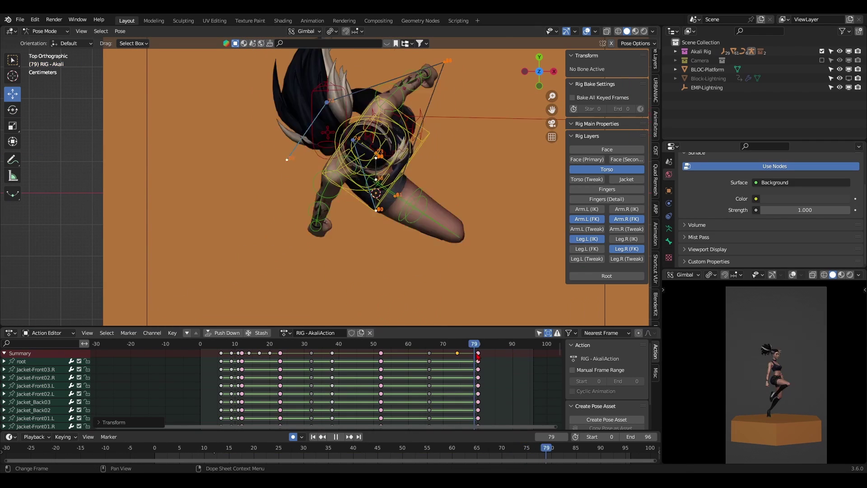
Rotate the raised right leg's FK control to refine the turning pose.
middle_drag(397, 267, 393, 162)
click(392, 211)
key(r)
drag(407, 269, 406, 258)
drag(407, 269, 407, 267)
drag(392, 272, 396, 285)
middle_drag(396, 282, 316, 272)
drag(334, 271, 317, 284)
click(408, 302)
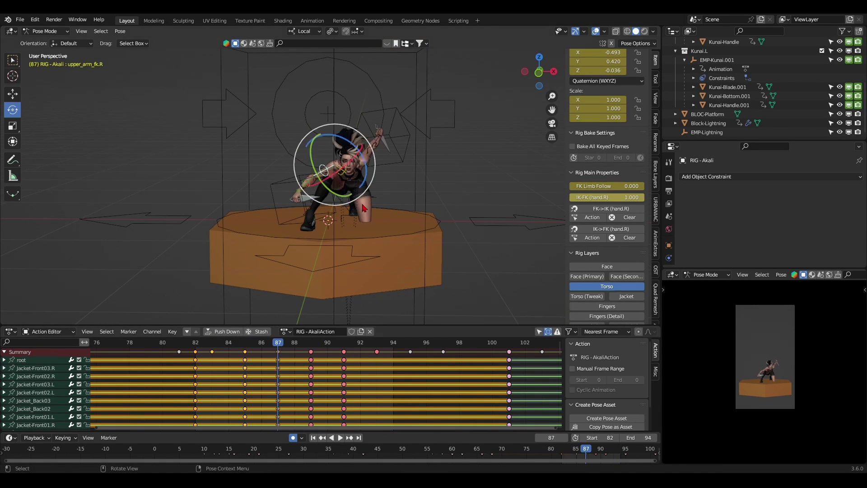
Rotate the right forearm FK control downward to refine the arm pose at frame 87.
middle_drag(363, 207, 398, 230)
click(296, 180)
drag(311, 195, 294, 243)
middle_drag(375, 212, 333, 189)
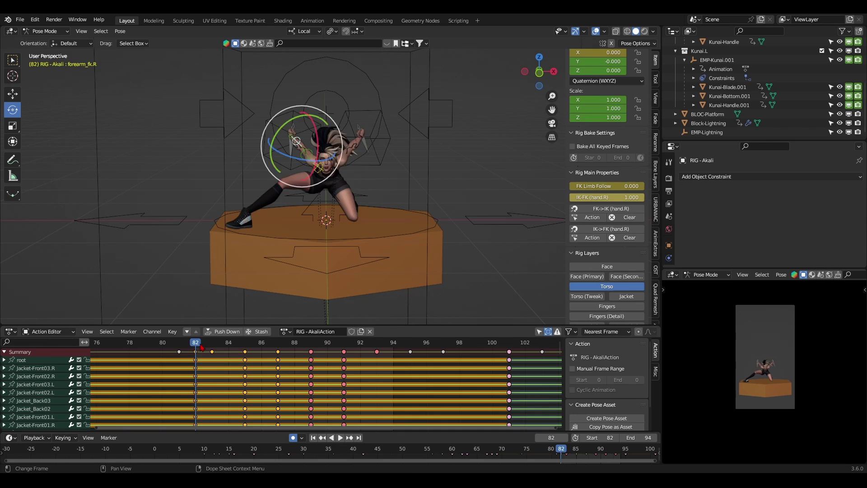
Go to frame 82, stop playback and change the interpolation type of the selected keyframes.
click(195, 342)
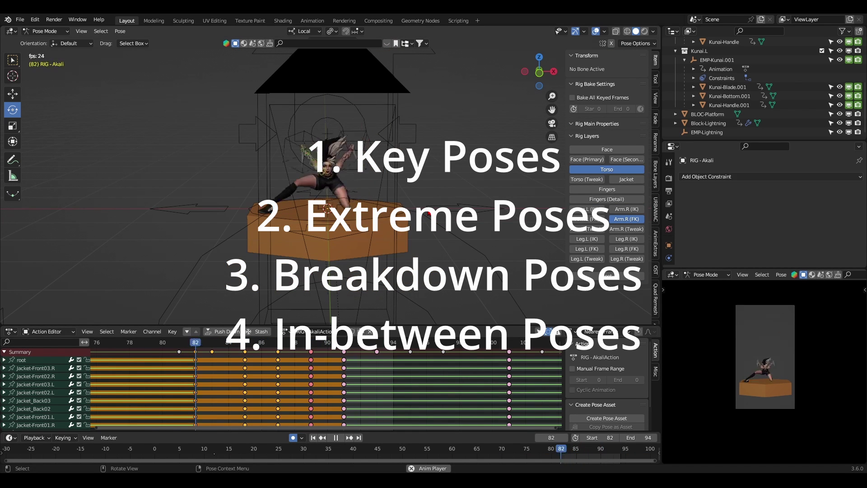
key(space)
key(t)
click(228, 379)
click(228, 382)
Save Landing Animation-Blocking.blend and play the animation from frame 82.
click(195, 344)
key(ctrl+s)
key(space)
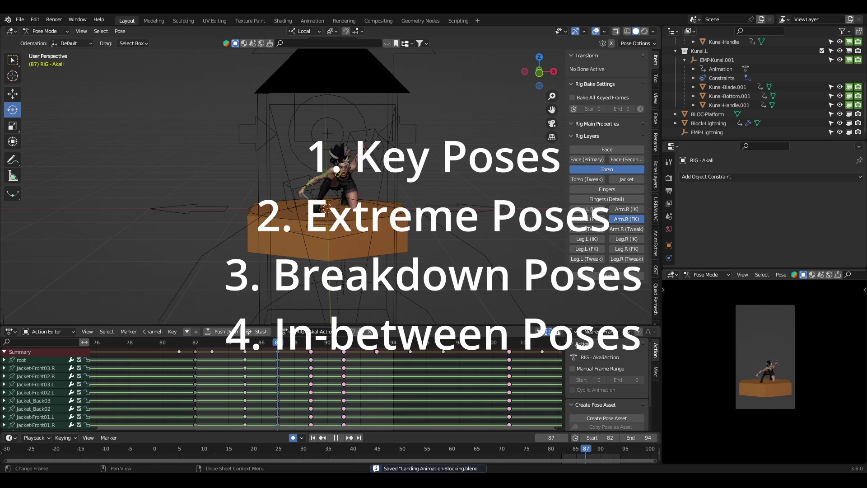
Stop the playback and clear the keyframe selection in the rig's action.
key(space)
middle_drag(451, 158, 452, 208)
click(319, 211)
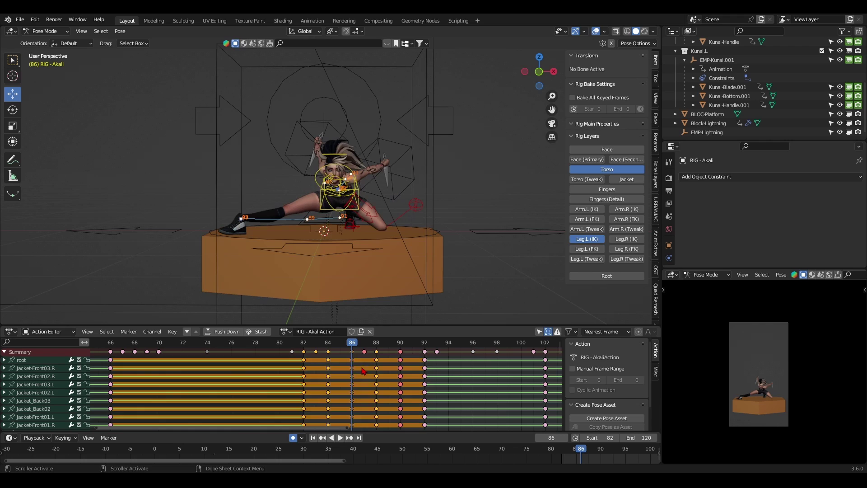
click(362, 371)
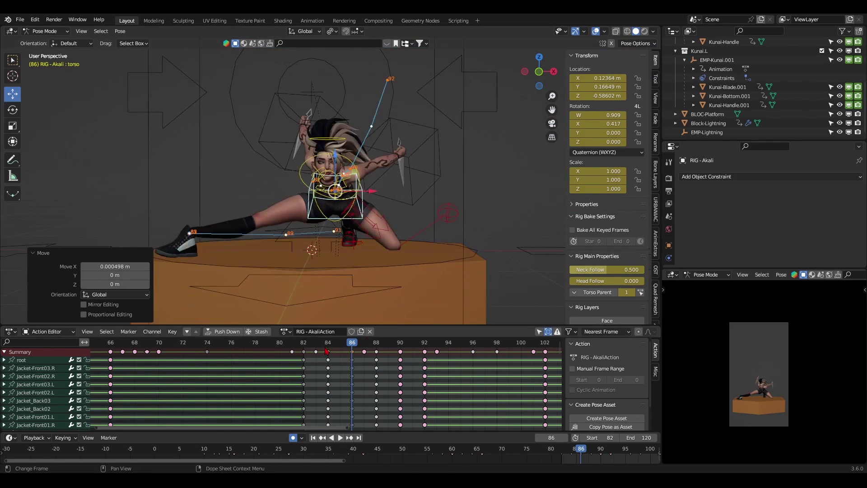
Shift all keyframes after frame 84 one frame earlier so the next poses fall on frames 85, 87, 89 and 91.
key(space)
key(space)
scroll(307, 375, down, 5)
drag(528, 351, 323, 377)
scroll(314, 377, up, 10)
key(g)
click(298, 378)
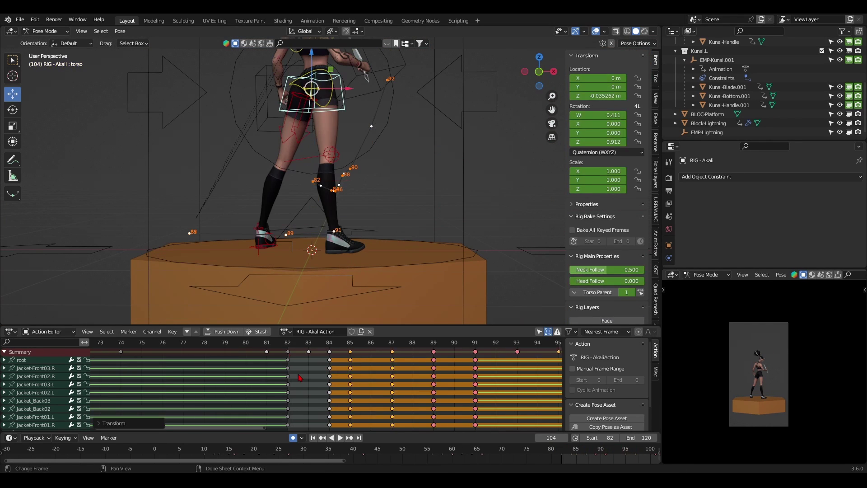
click(298, 377)
Play the landing animation in the maximized camera view, and restore the full layout.
key(space)
key(ctrl+space)
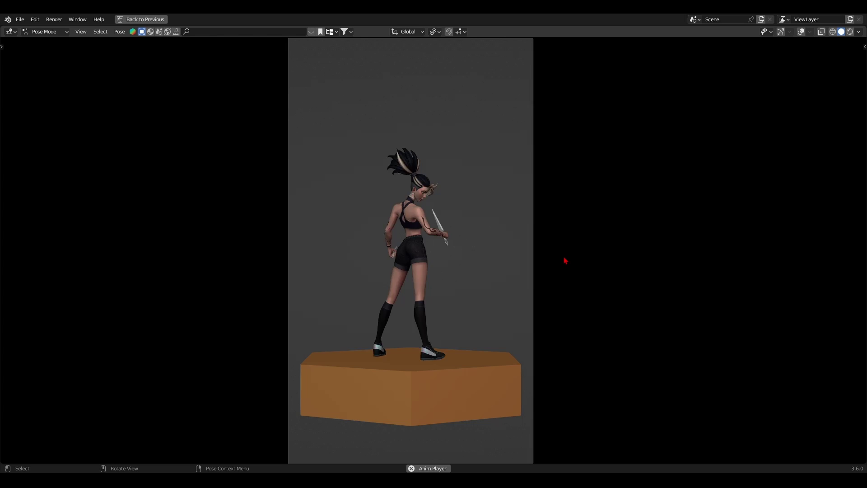
key(ctrl+space)
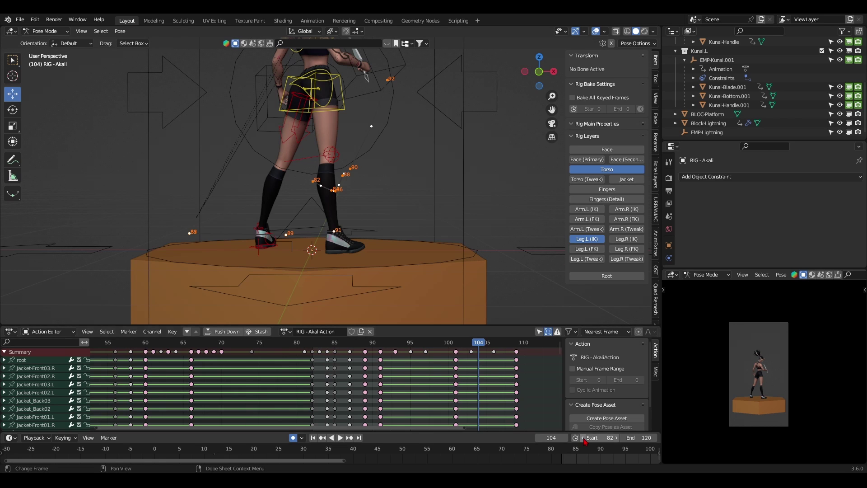
key(space)
Move one keyframe column slightly earlier in the action and box-select the surrounding range of keyframes.
scroll(371, 370, down, 3)
alt+click(372, 369)
key(g)
click(367, 369)
middle_drag(366, 369, 460, 369)
scroll(461, 369, up, 3)
drag(170, 355, 505, 389)
Clear the keyframe selection and review the animation from its start frame in the maximized camera view.
key(shift+Left)
key(ctrl+space)
key(space)
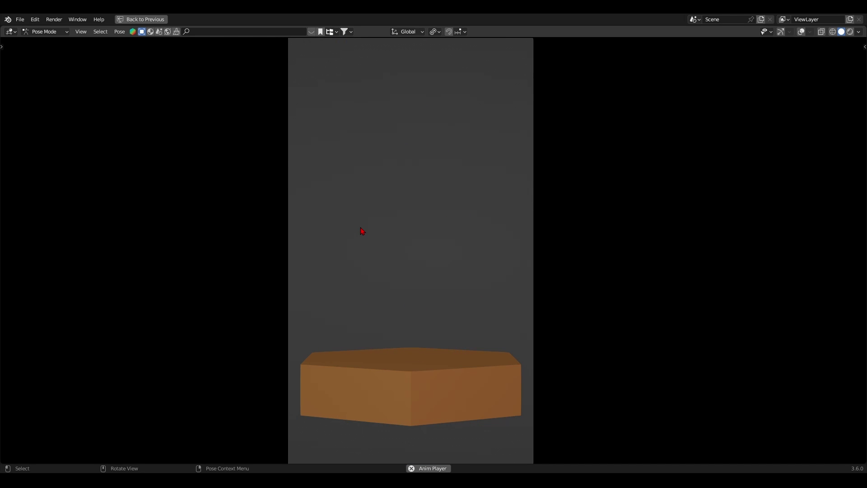
key(ctrl+space)
key(space)
click(443, 384)
key(ctrl+space)
key(space)
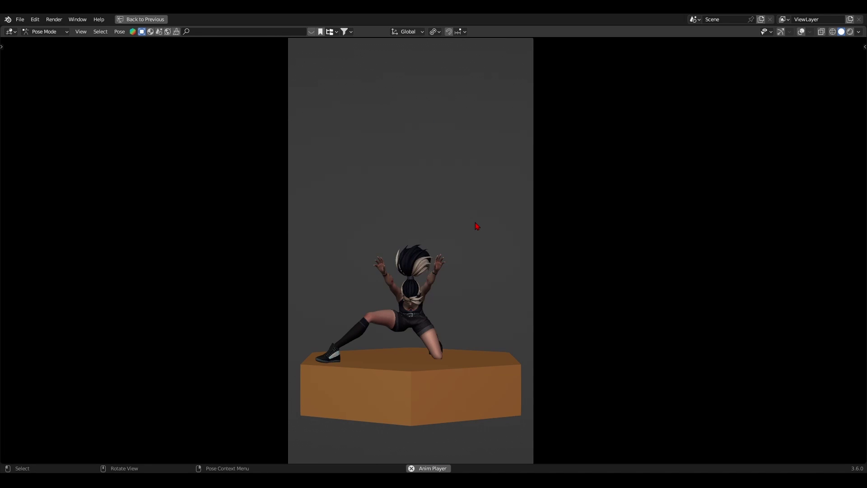
Switch the maximized camera view to rendered shading and replay the animation from the start frame.
key(space)
key(z)
scroll(475, 222, up, 8)
shift+middle_drag(452, 178, 503, 324)
scroll(503, 323, down, 10)
key(shift+Left)
key(space)
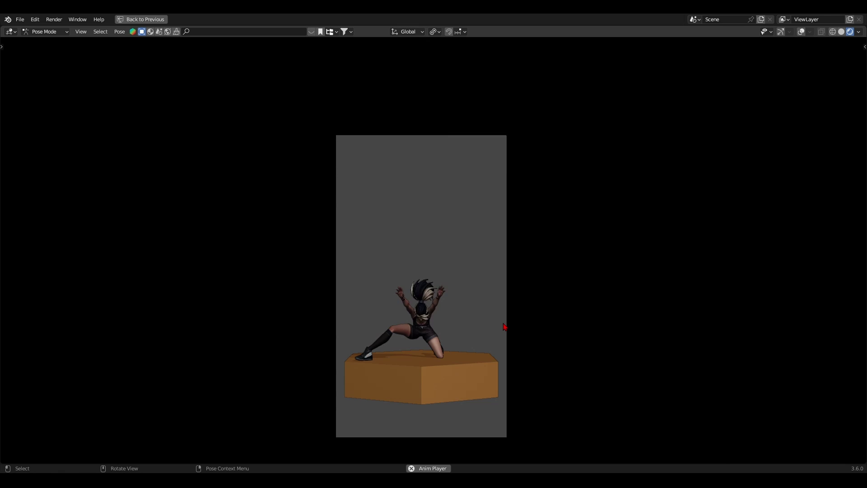
Set the maximized camera view to solid shading with the outline enabled.
click(859, 31)
click(842, 32)
click(753, 212)
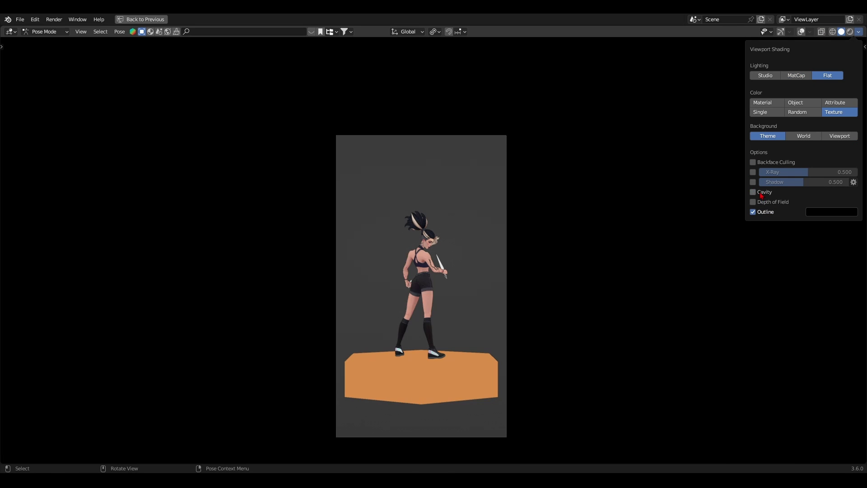
scroll(543, 329, up, 4)
scroll(542, 329, down, 3)
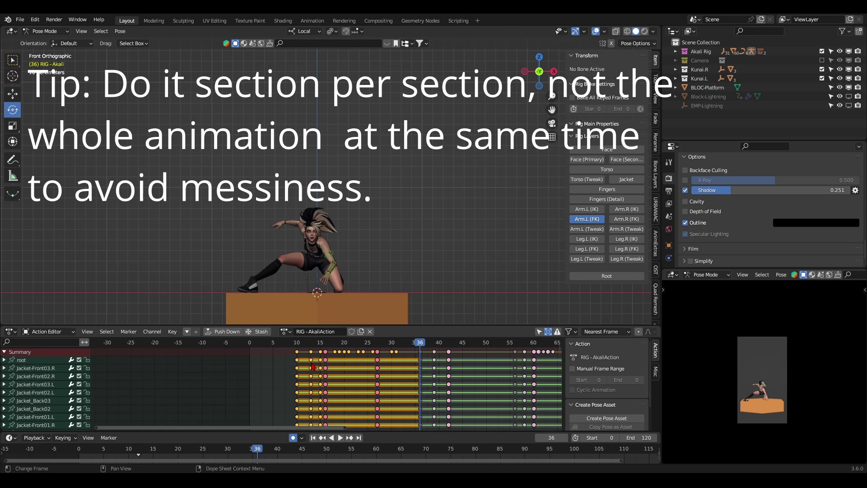
Set the selected keyframes from frame 10 up to frame 36 to Bezier interpolation and change their handle type.
key(ctrl+Tab)
key(ctrl+Tab)
key(t)
click(408, 380)
key(v)
click(394, 420)
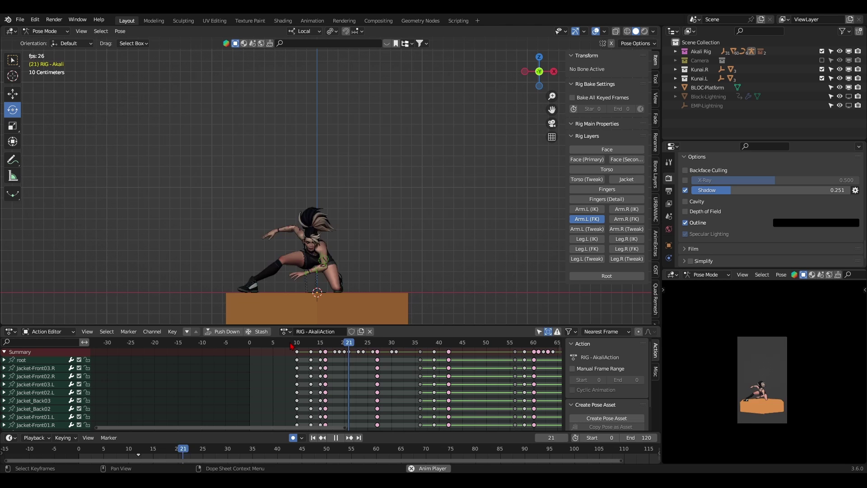
Stop the playback, enlarge the camera preview viewport and switch it to rendered shading.
key(space)
scroll(829, 413, up, 5)
scroll(829, 412, down, 3)
drag(759, 270, 760, 244)
mouse_move(662, 267)
mouse_down()
mouse_move(646, 275)
mouse_move(660, 275)
mouse_up()
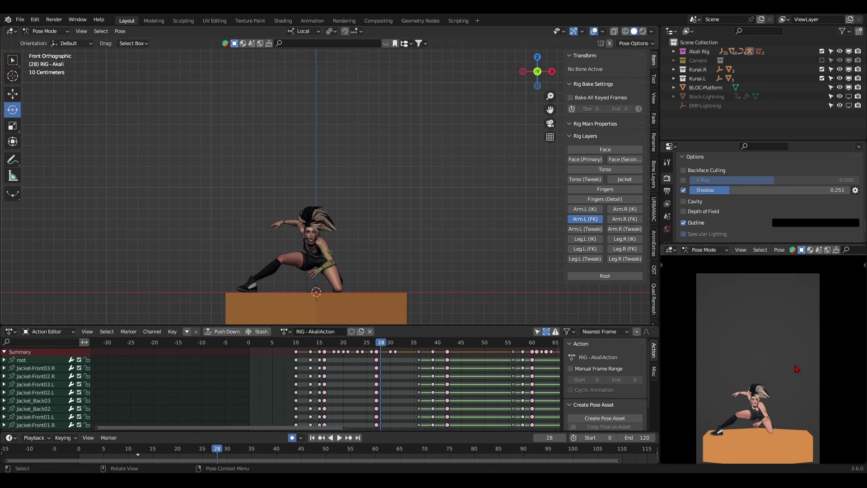
click(850, 250)
Set the end frame to 36 and play back the shortened section.
key(space)
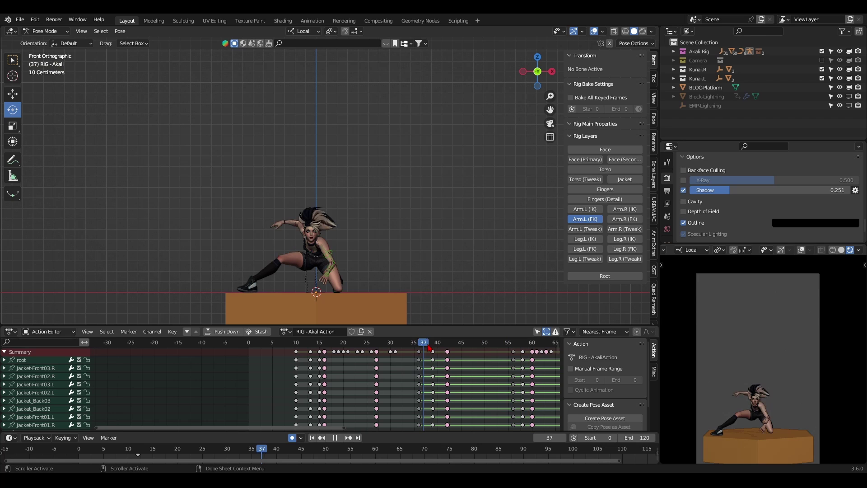
text(36)
key(Return)
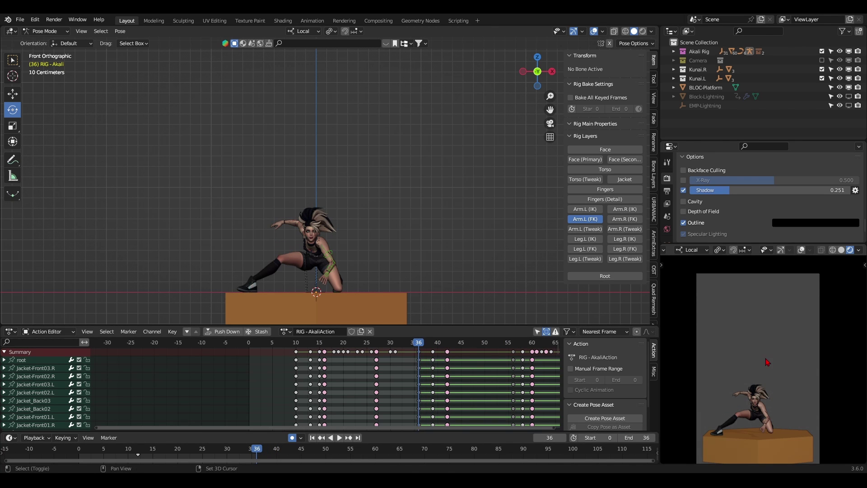
key(space)
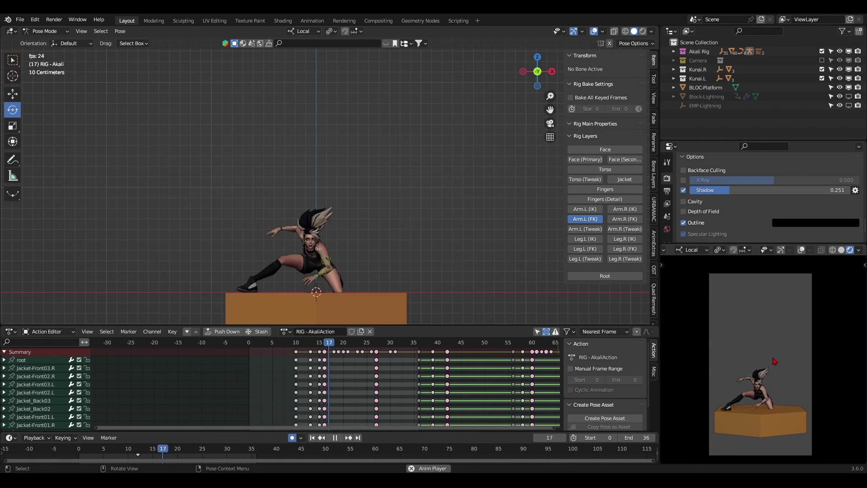
key(space)
Show the Torso rig layer, hide the Arm.L (FK) layer and select the torso control from the side.
scroll(423, 285, up, 2)
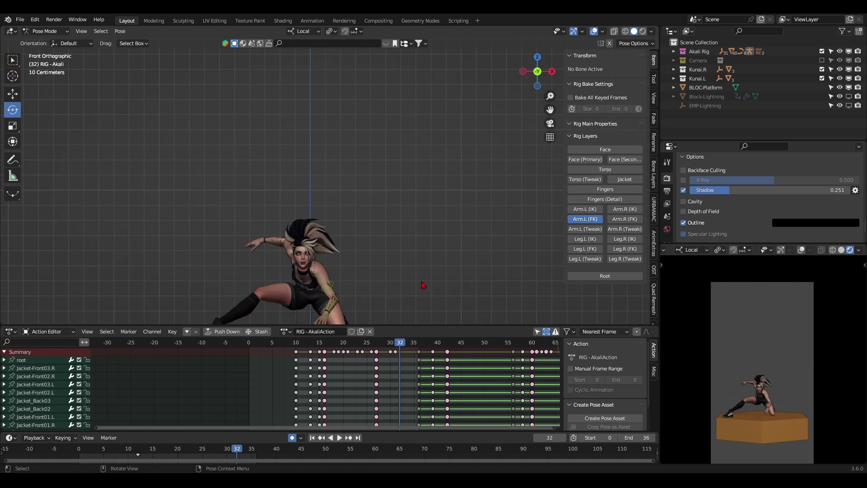
middle_drag(424, 286, 301, 280)
click(590, 169)
click(582, 219)
scroll(425, 233, up, 2)
middle_drag(433, 233, 423, 230)
click(422, 232)
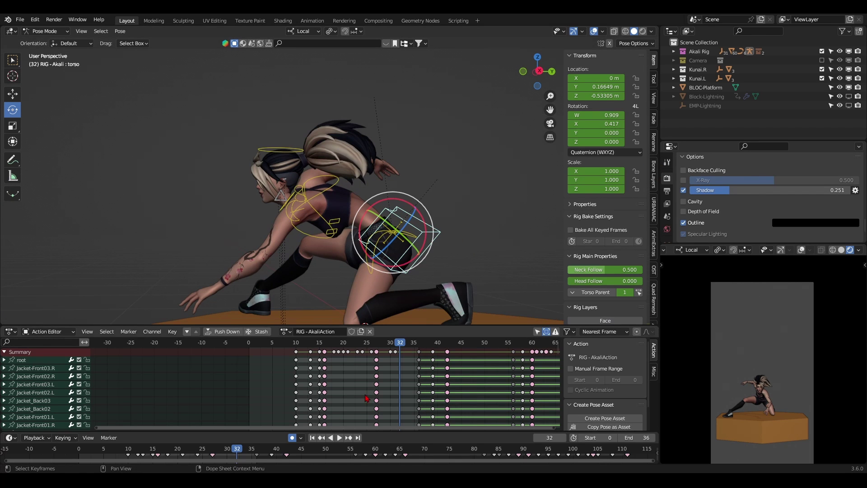
Switch to the Graph Editor and isolate the torso's X Quaternion Rotation curve.
key(ctrl+Tab)
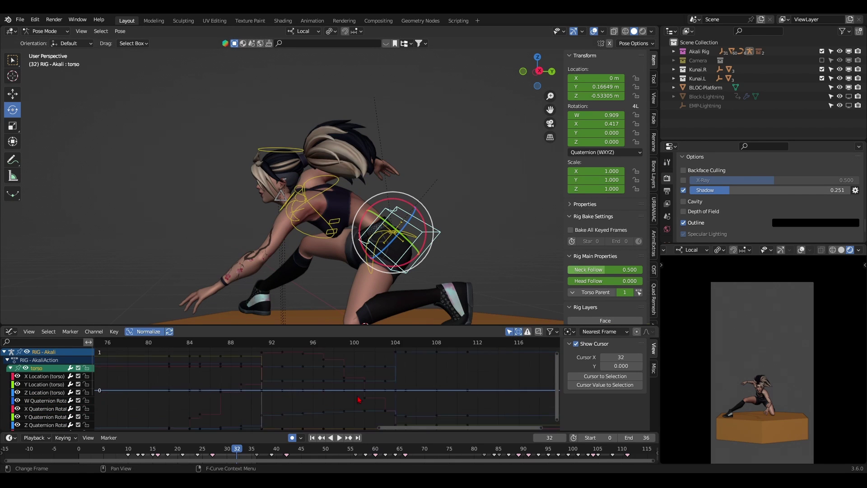
scroll(359, 400, down, 7)
middle_drag(190, 392, 428, 389)
middle_drag(131, 393, 341, 387)
click(38, 409)
key(shift+h)
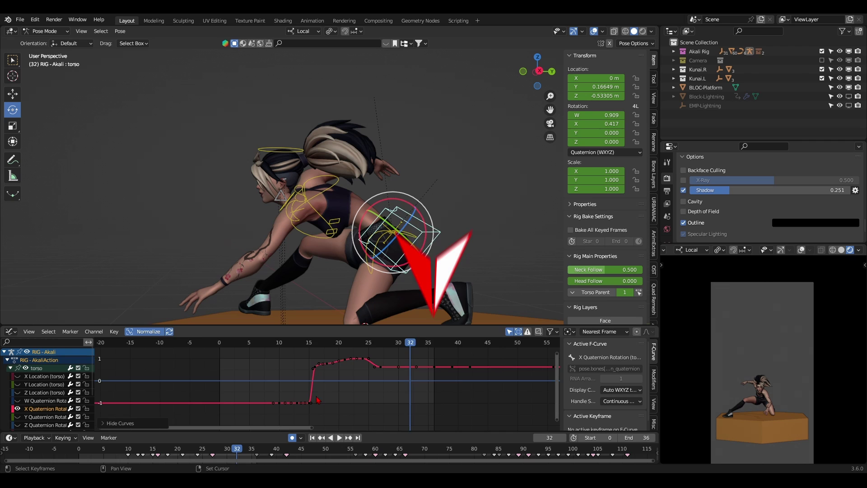
Examine the torso's X rotation curve between frames 16 and 24 while playing the motion.
scroll(317, 400, up, 4)
drag(298, 373, 345, 403)
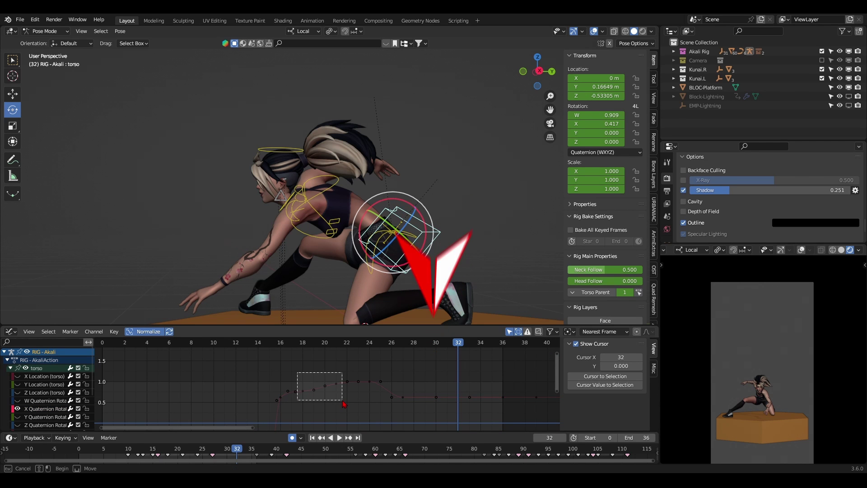
scroll(343, 404, up, 3)
key(space)
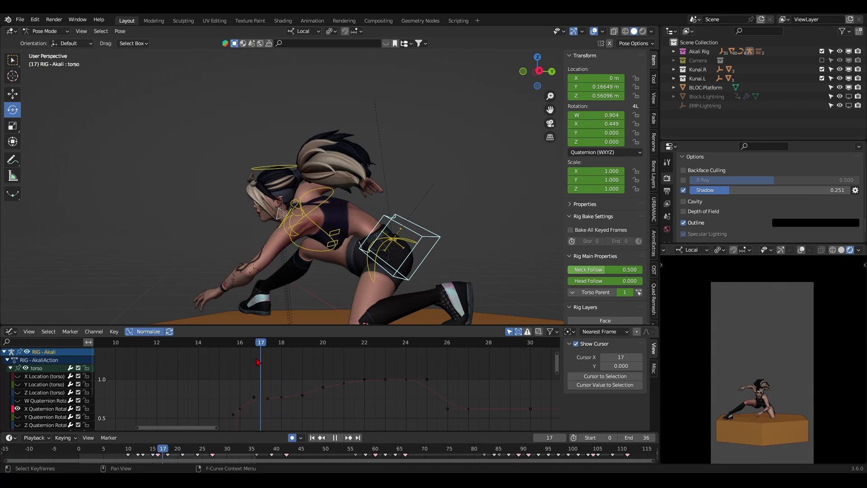
key(space)
drag(241, 363, 419, 408)
drag(258, 362, 392, 413)
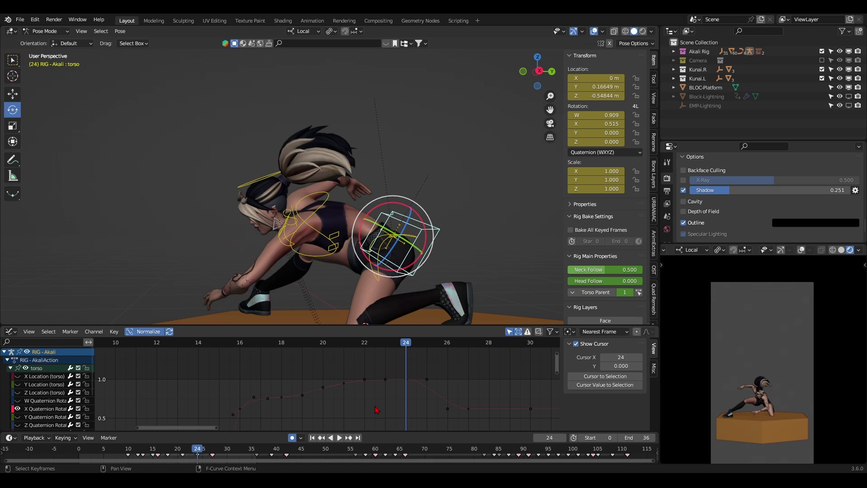
key(ctrl+z)
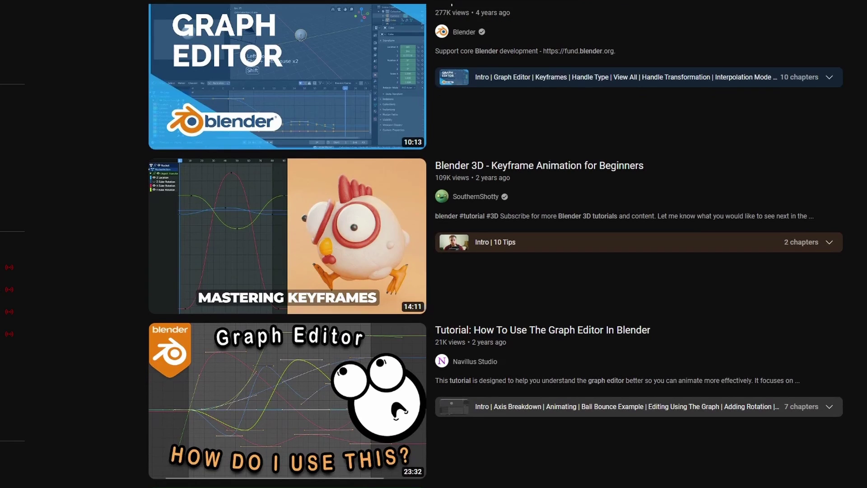
Browse the Graph Editor tutorial videos listed on YouTube.
scroll(496, 245, down, 5)
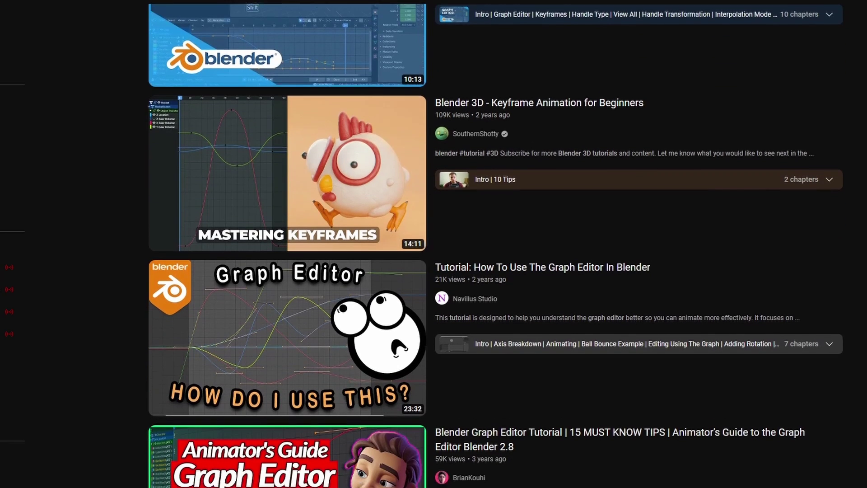
scroll(495, 246, down, 5)
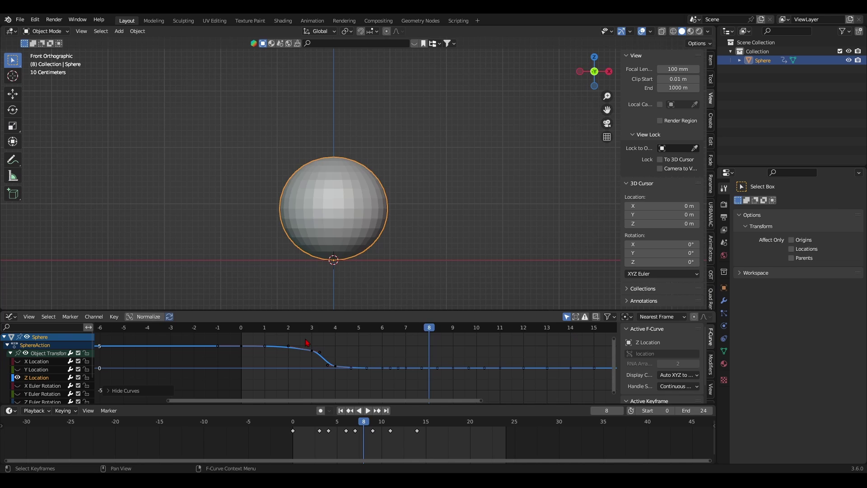
Switch to Blender's sphere scene, go to frame 3 and adjust the Z Location curve there vertically in the Graph Editor.
key(Left)
key(Left)
key(Left)
key(Left)
key(Left)
click(309, 358)
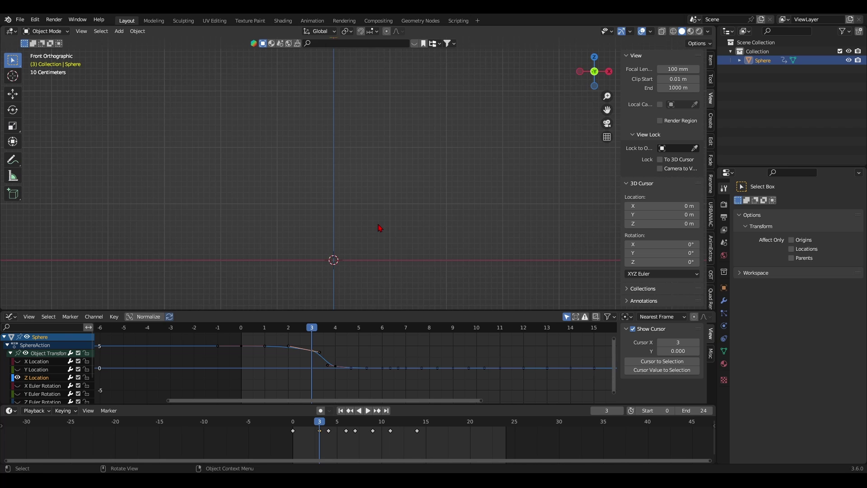
scroll(380, 228, down, 3)
shift+middle_drag(380, 208, 375, 231)
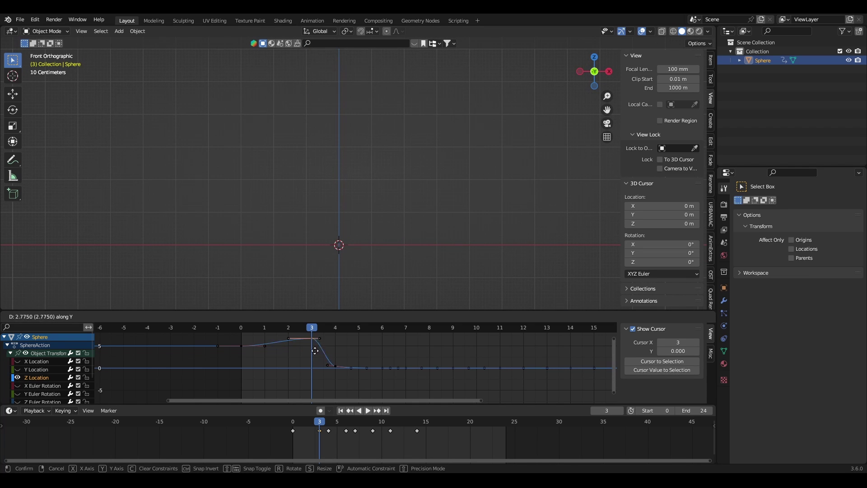
click(324, 361)
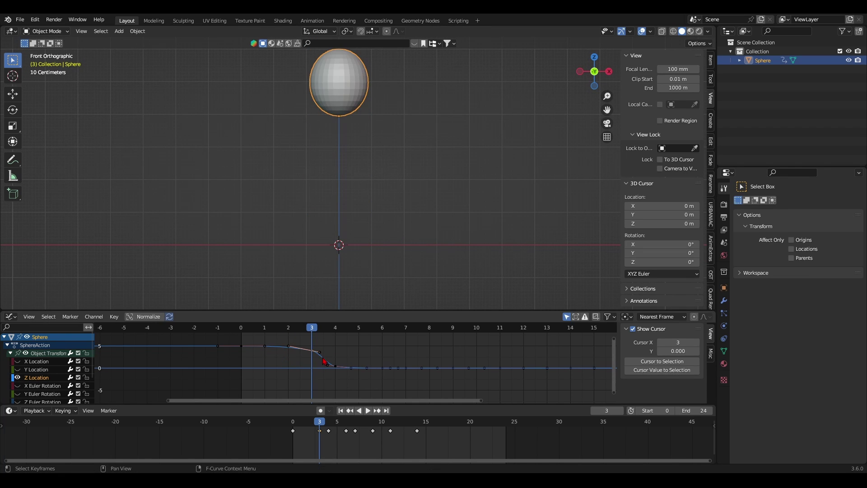
key(g)
key(y)
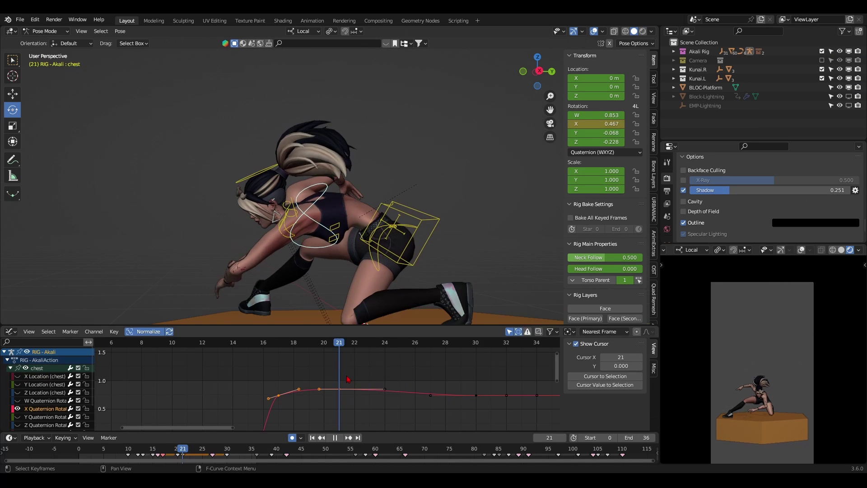
Raise the chest's X Quaternion Rotation keyframe at frame 21 in the graph and play back the motion.
click(370, 342)
click(339, 389)
key(g)
key(y)
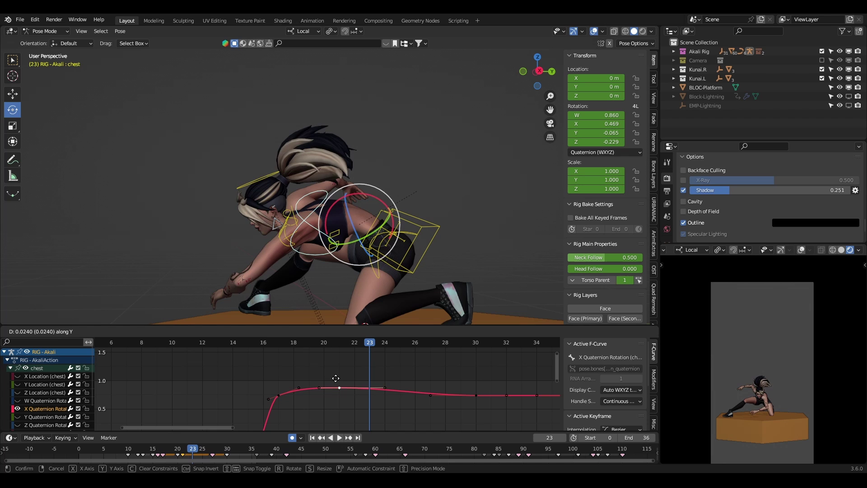
click(356, 359)
click(203, 344)
key(space)
right_click(204, 347)
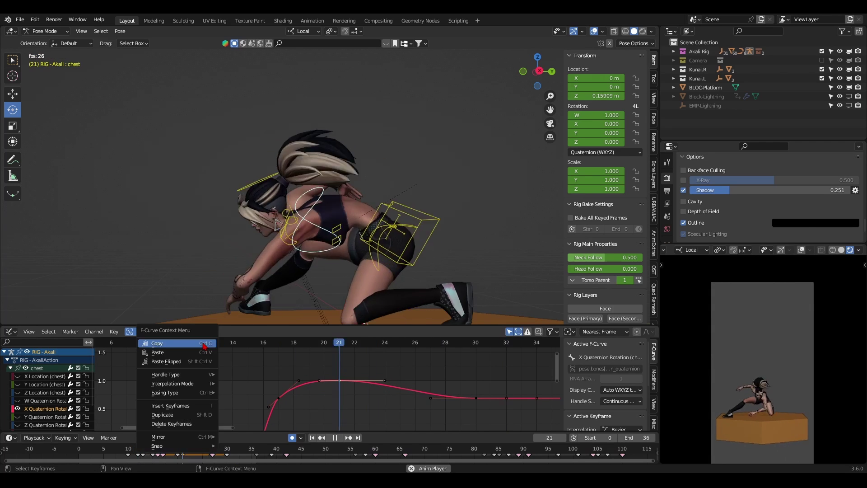
click(205, 347)
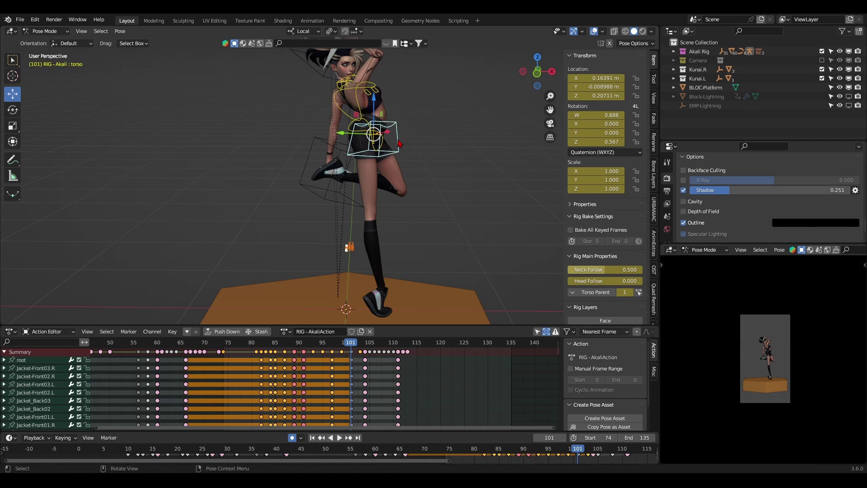
Calculate the motion path of the torso control to check its arc.
key(q)
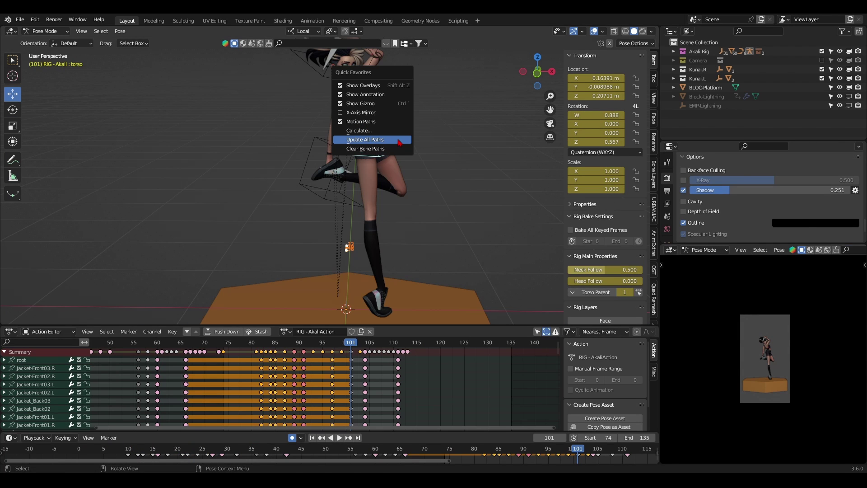
click(388, 131)
click(406, 182)
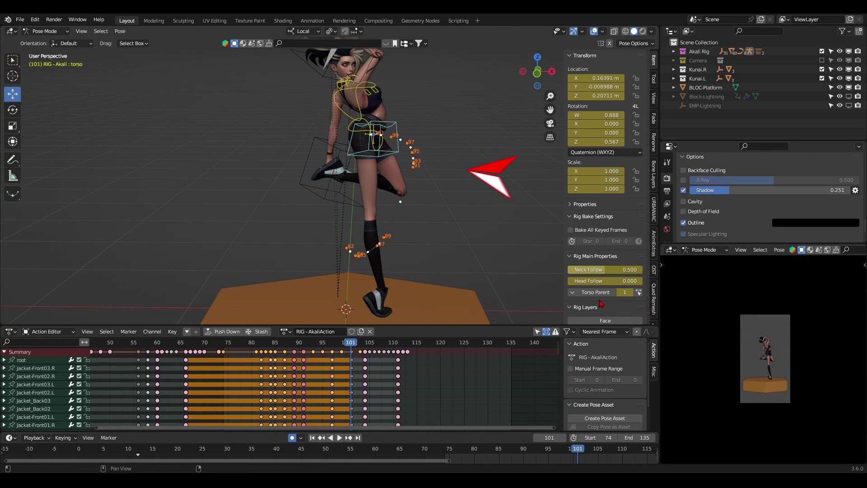
scroll(605, 308, down, 6)
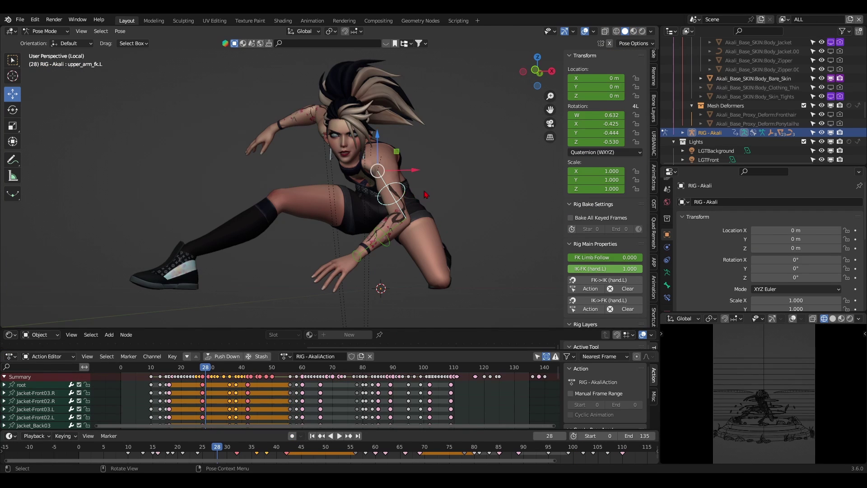
Calculate the motion path of the left upper arm FK control, in range over the selected keys, using the bone tails.
middle_drag(426, 194, 448, 199)
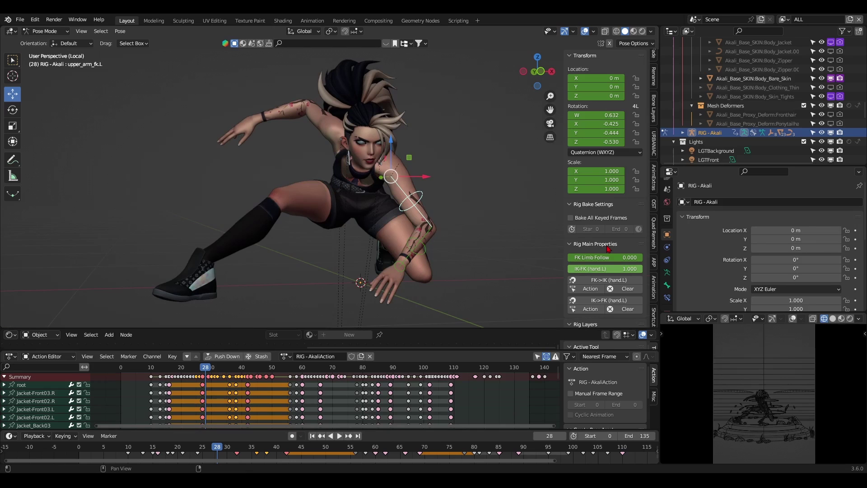
click(668, 272)
scroll(707, 270, down, 6)
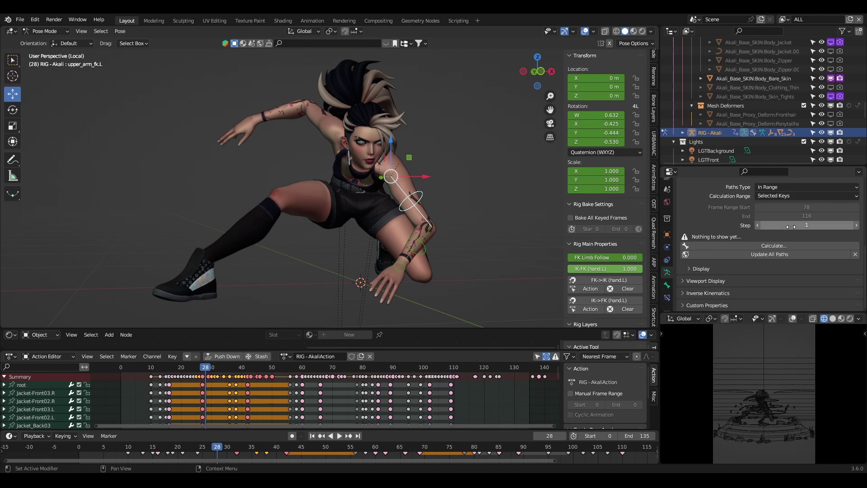
scroll(707, 270, up, 4)
scroll(707, 270, down, 3)
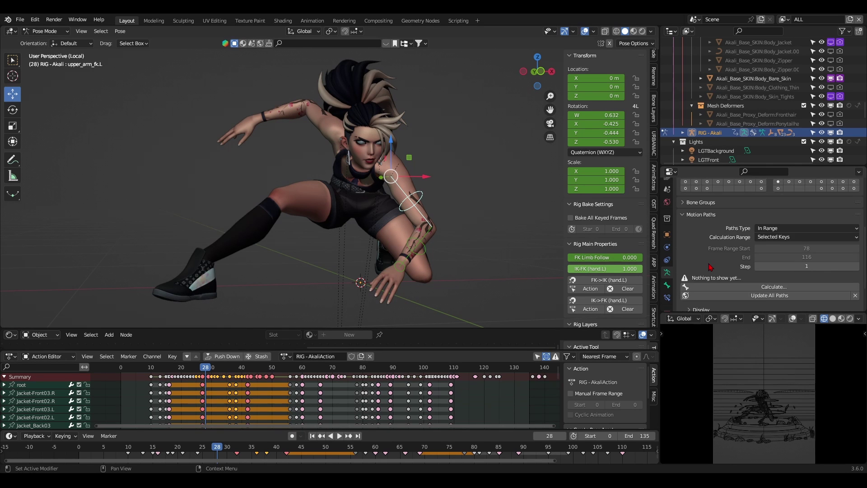
click(772, 269)
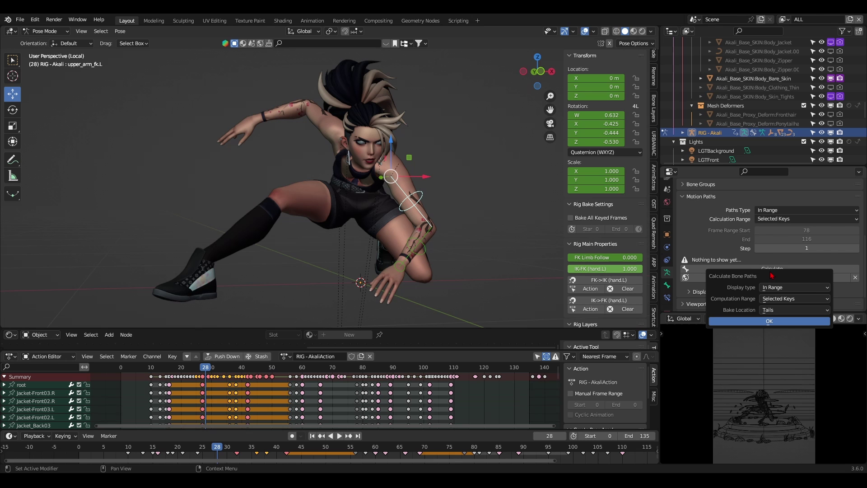
click(778, 321)
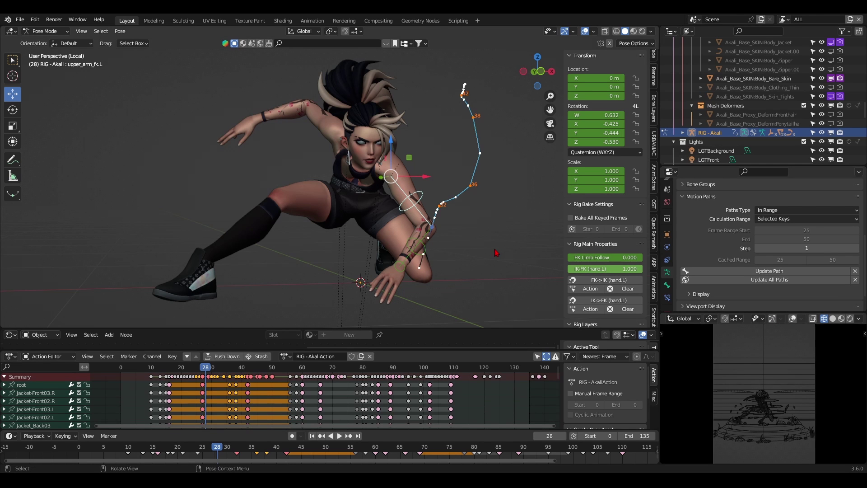
Undo the left upper arm's rotation and clear its motion path.
middle_drag(491, 249, 483, 249)
scroll(433, 214, up, 2)
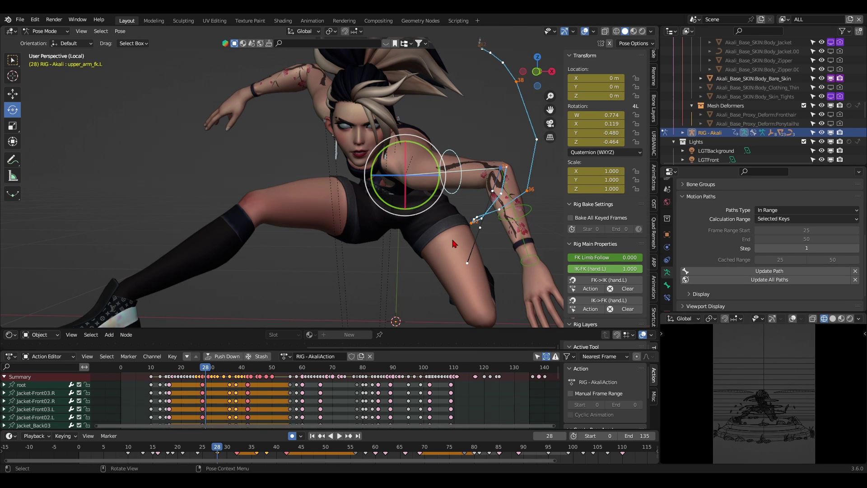
key(ctrl+z)
click(857, 270)
Bring up the motion path Calculate command's options to find Add to Quick Favorites.
right_click(767, 270)
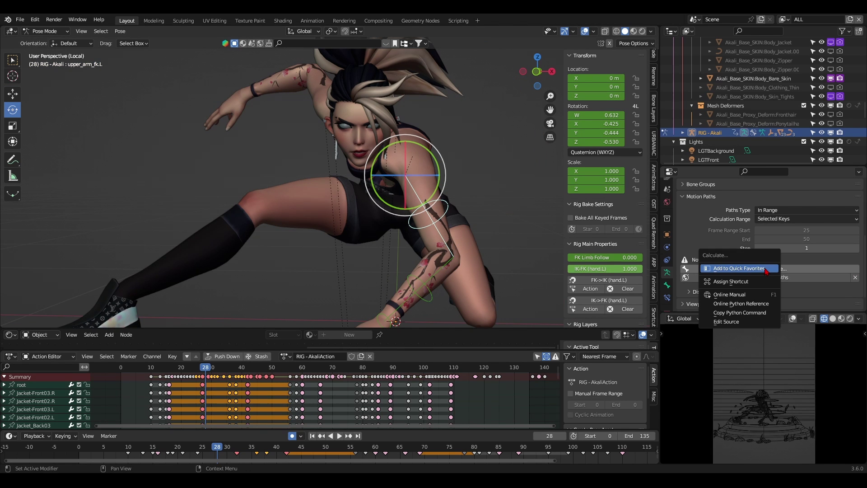
right_click(407, 192)
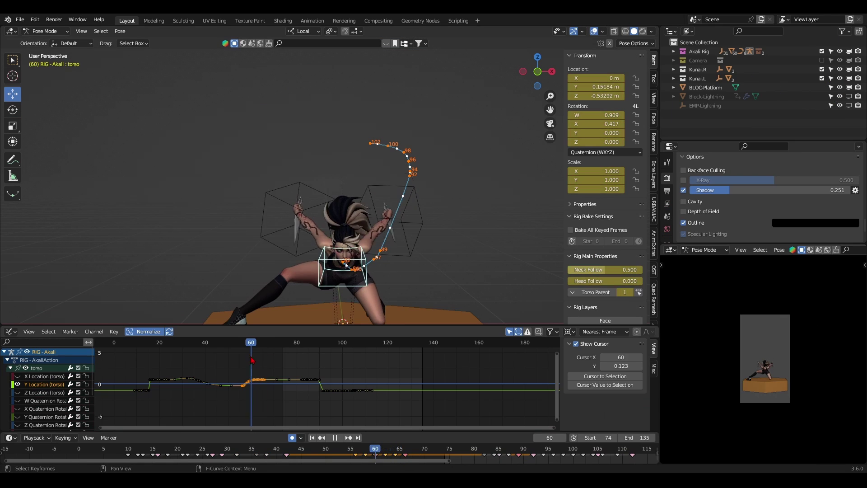
Adjust the torso's Y Location curve around frame 60 in the Graph Editor.
mouse_move(252, 360)
mouse_down()
mouse_move(236, 362)
mouse_move(262, 355)
mouse_move(236, 355)
mouse_move(262, 355)
mouse_up()
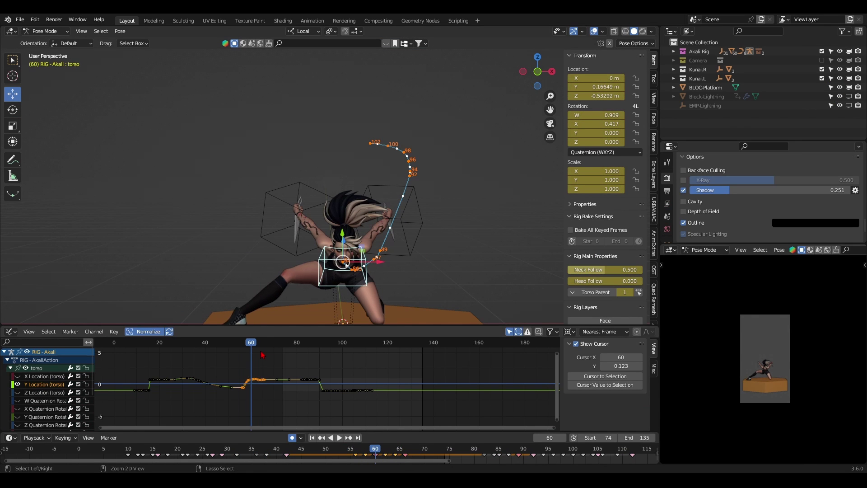
click(316, 352)
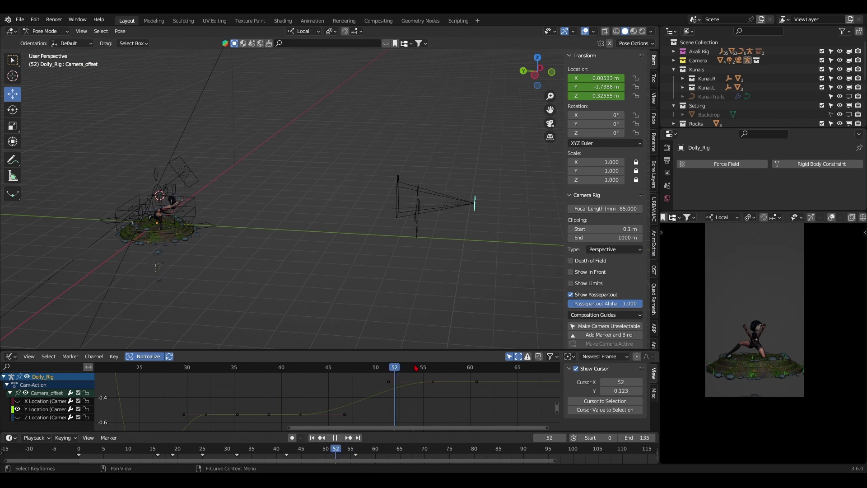
Raise the camera offset's Y Location keyframe at frame 56 in the graph and play back from frame 36.
click(441, 384)
click(242, 371)
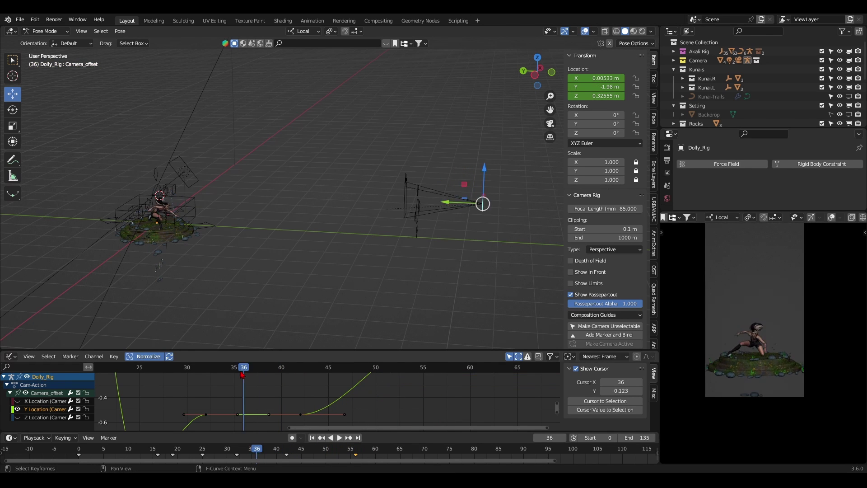
key(Home)
key(space)
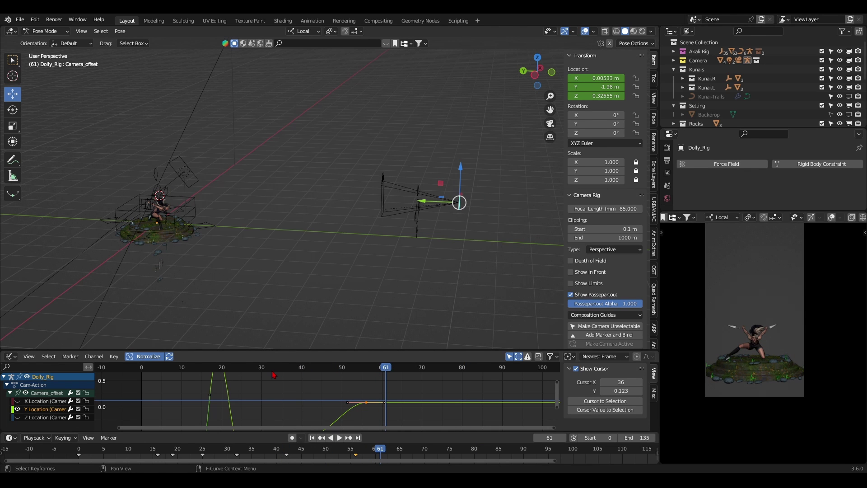
Select the camera offset's Y Location keyframes between about frames 27 and 43 and play back the motion.
ctrl+middle_drag(273, 374, 296, 376)
click(246, 371)
key(space)
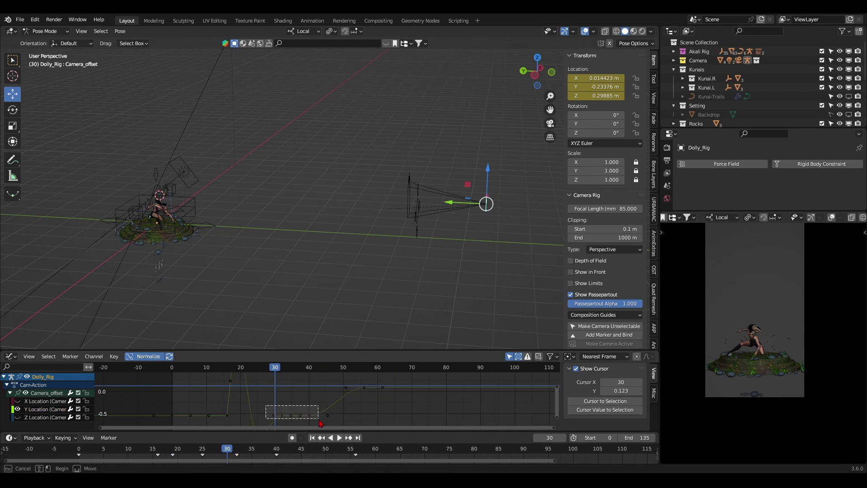
drag(319, 421, 319, 421)
key(KP_Decimal)
key(space)
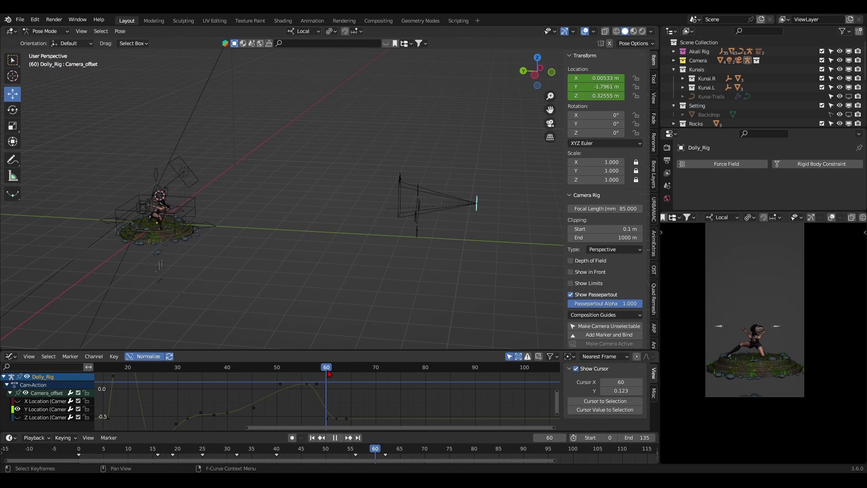
Move the camera offset's last Y Location keyframe to frame 60 and play back the camera motion.
click(345, 414)
key(space)
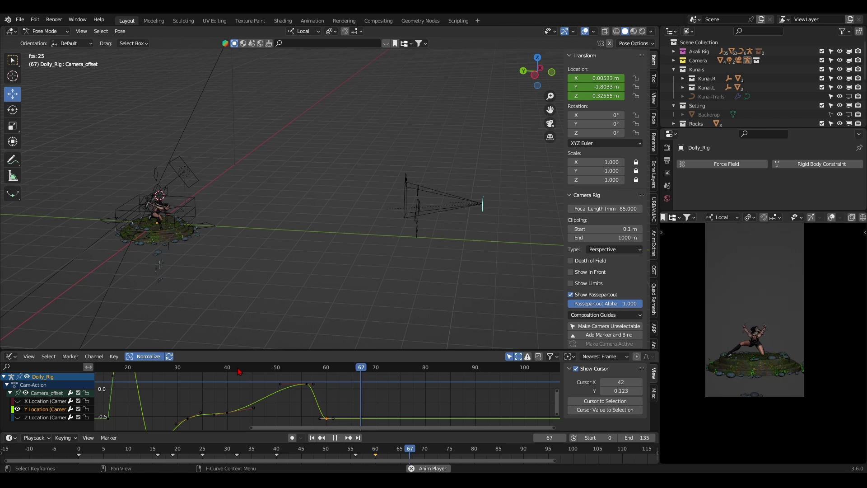
click(295, 367)
key(space)
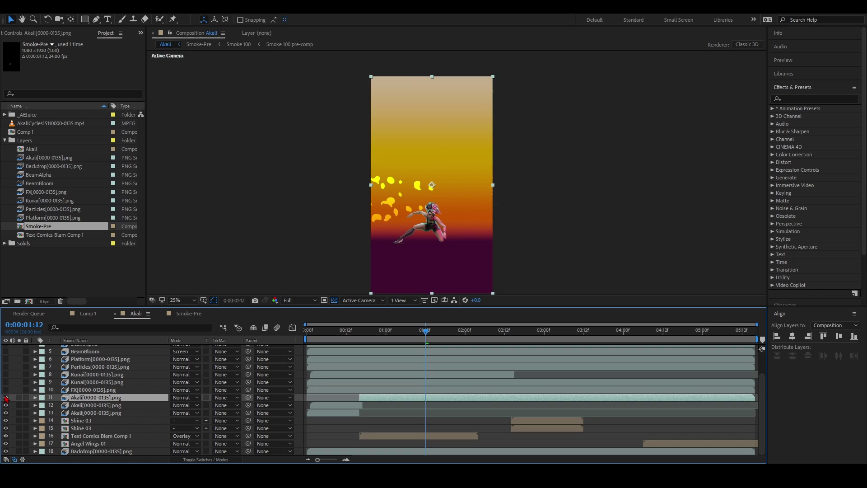
Switch to After Effects, make the Akali composition's hidden layers visible from FX up to Smoke-Pre, and scrub to 0:00:04:14.
click(5, 359)
scroll(7, 373, up, 3)
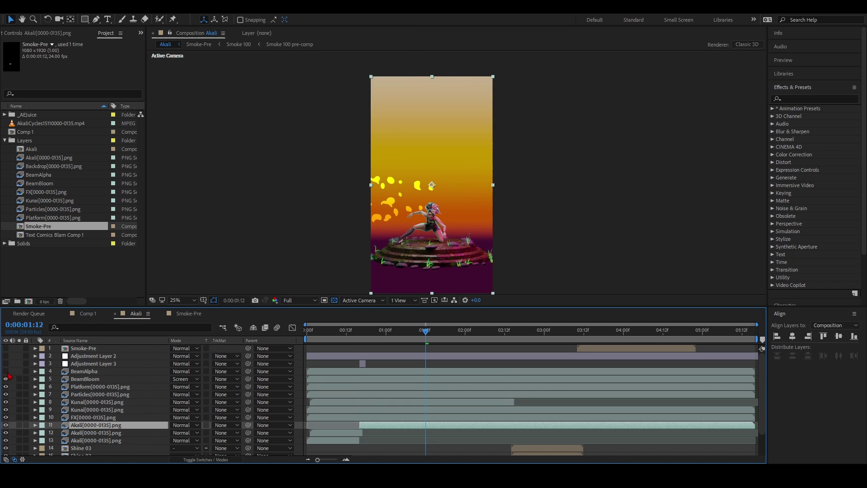
click(6, 356)
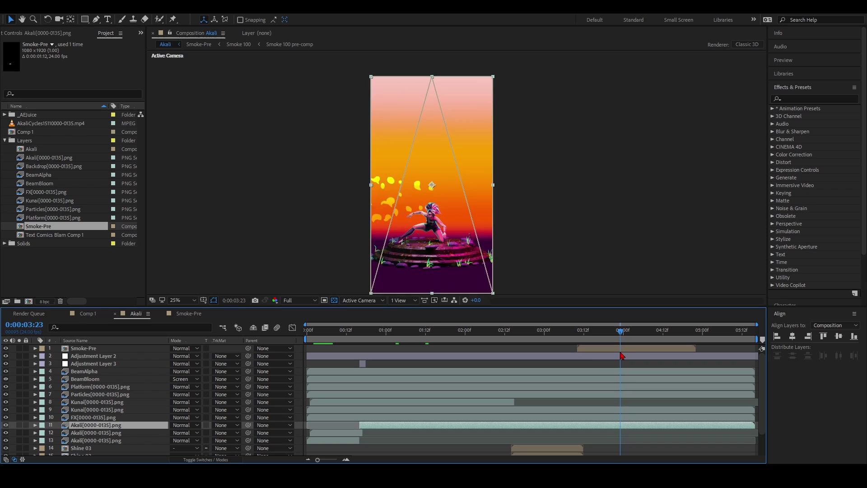
drag(622, 356, 671, 354)
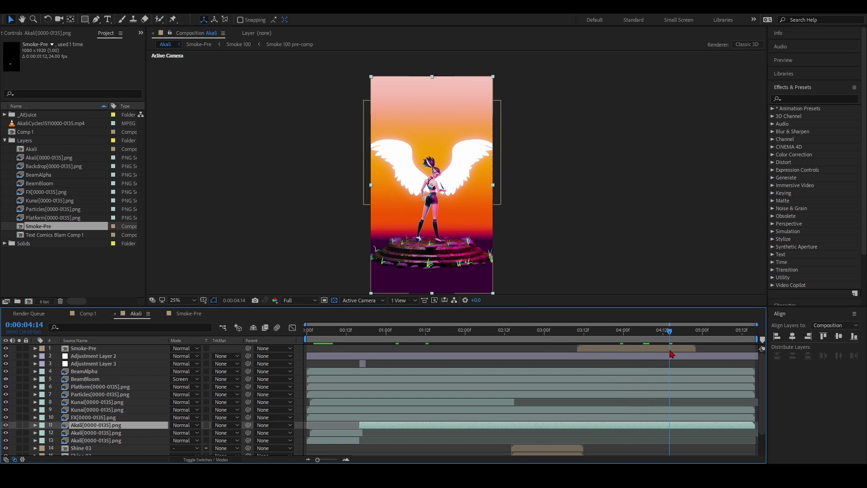